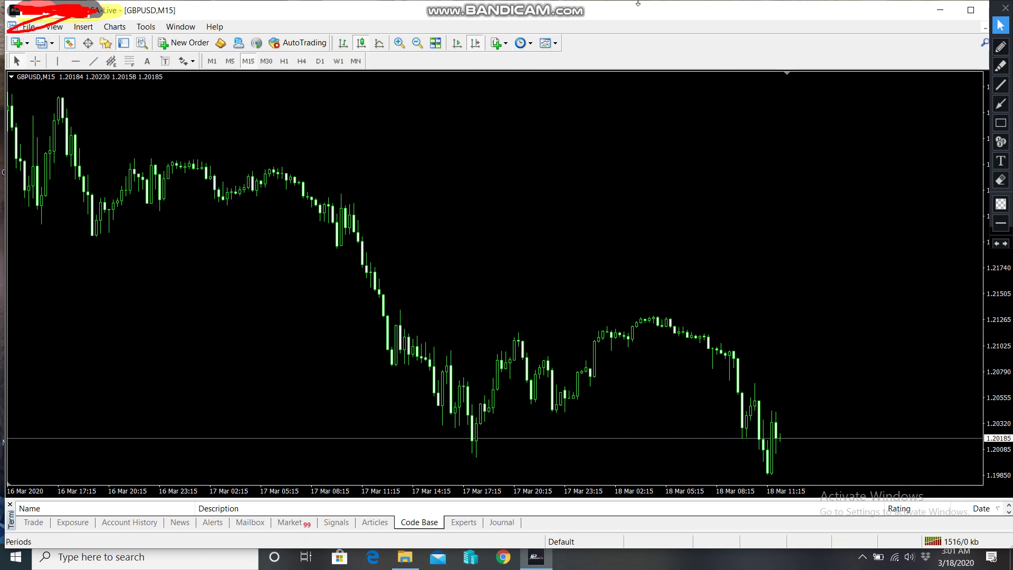
- Minimize the trading terminal to reach New folder (3), dismiss the chat notification and quit Telegram
click(941, 10)
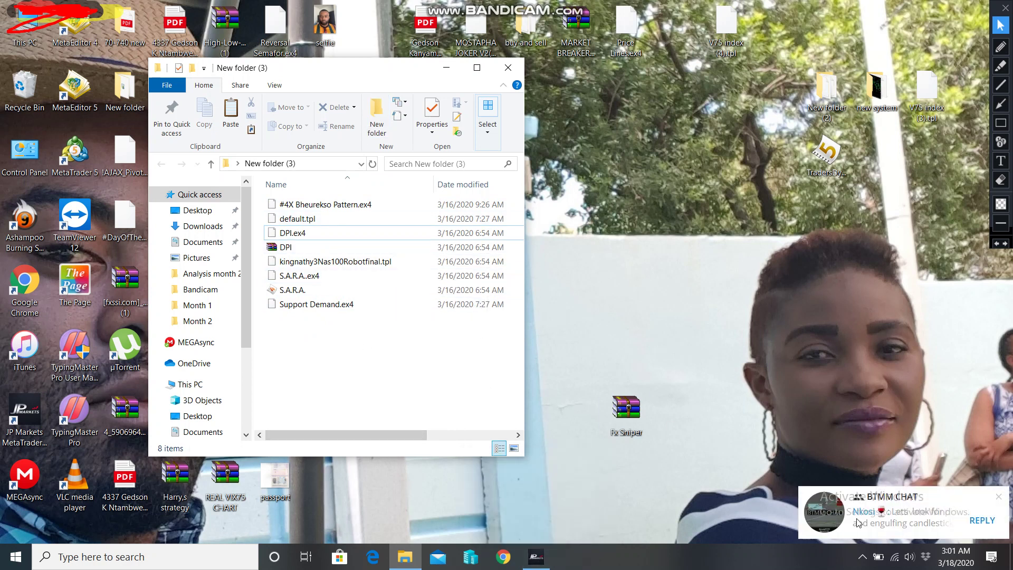
click(1002, 497)
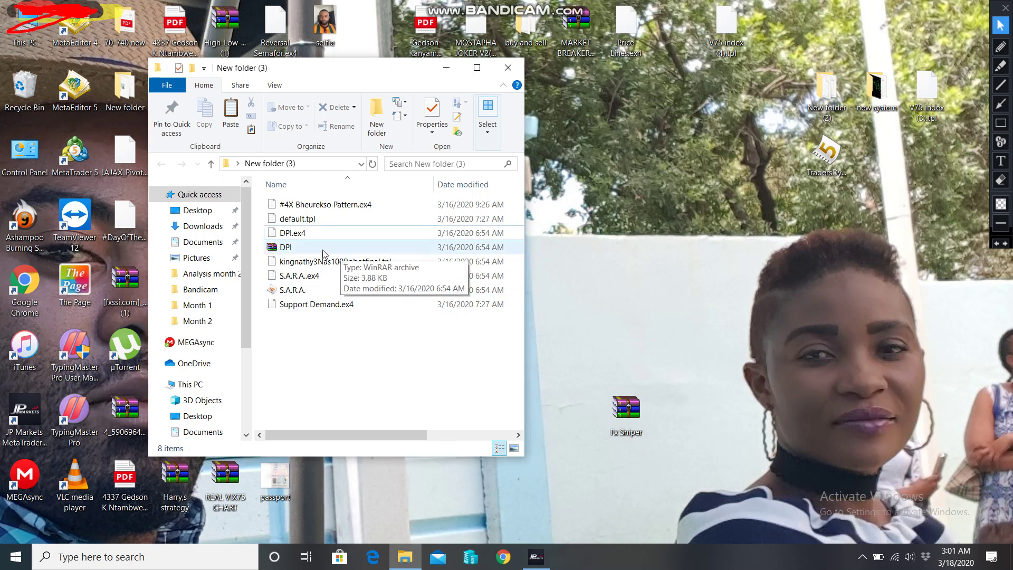
click(871, 562)
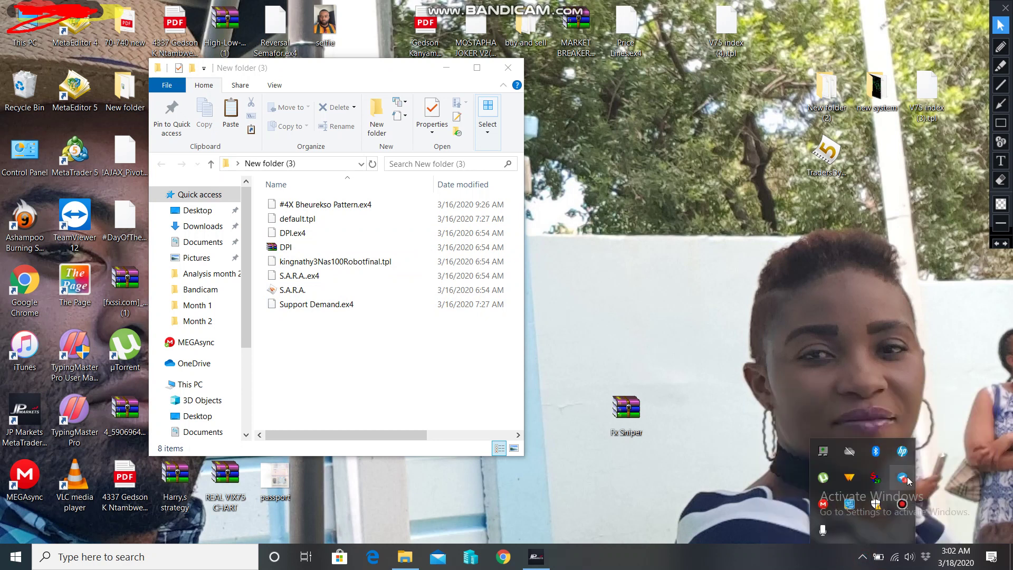
right_click(910, 478)
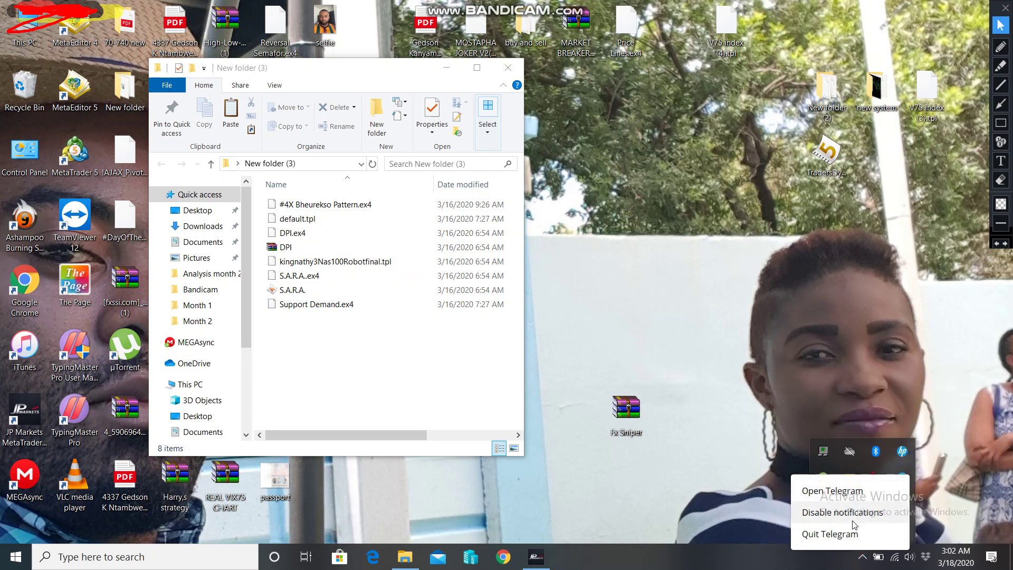
click(834, 534)
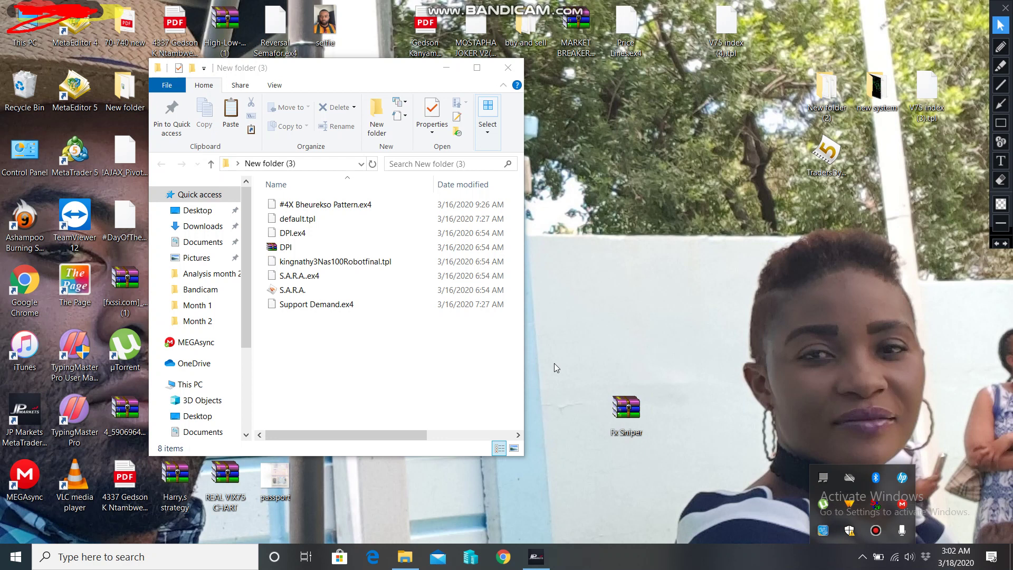
click(398, 351)
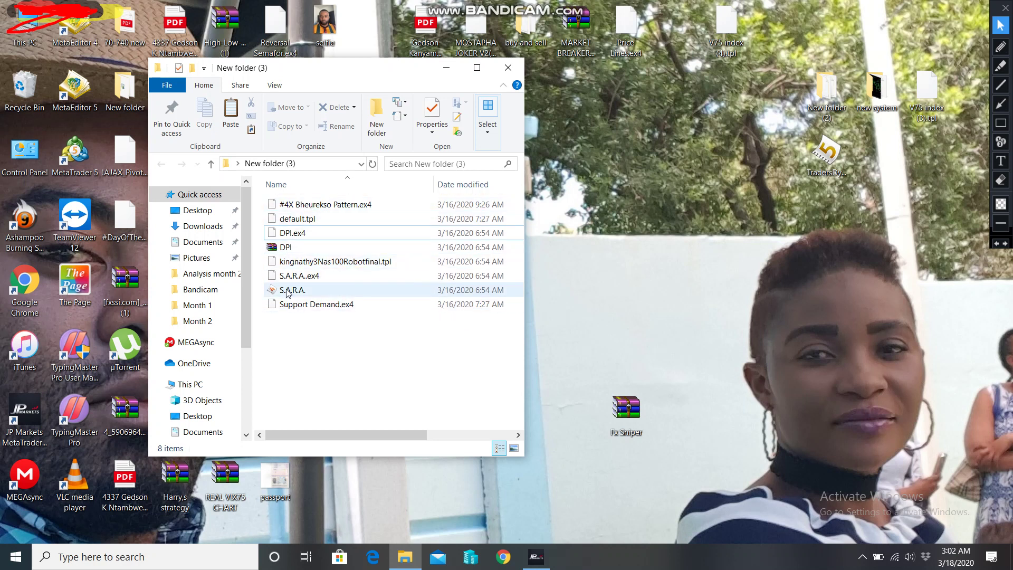
- Copy the DPI.ex4 file and the DPI archive from New folder (3)
drag(259, 229, 285, 247)
right_click(285, 247)
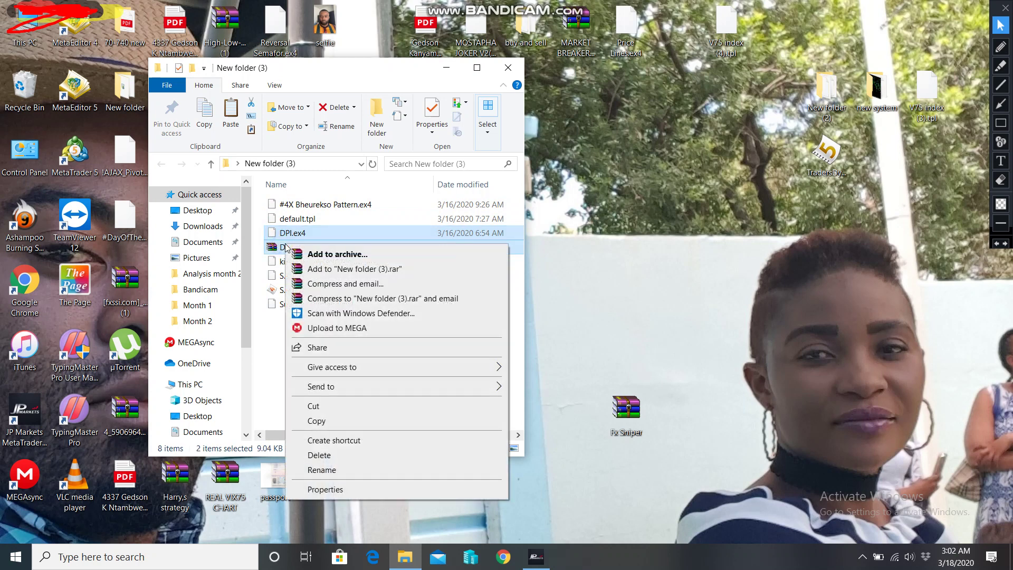
click(333, 421)
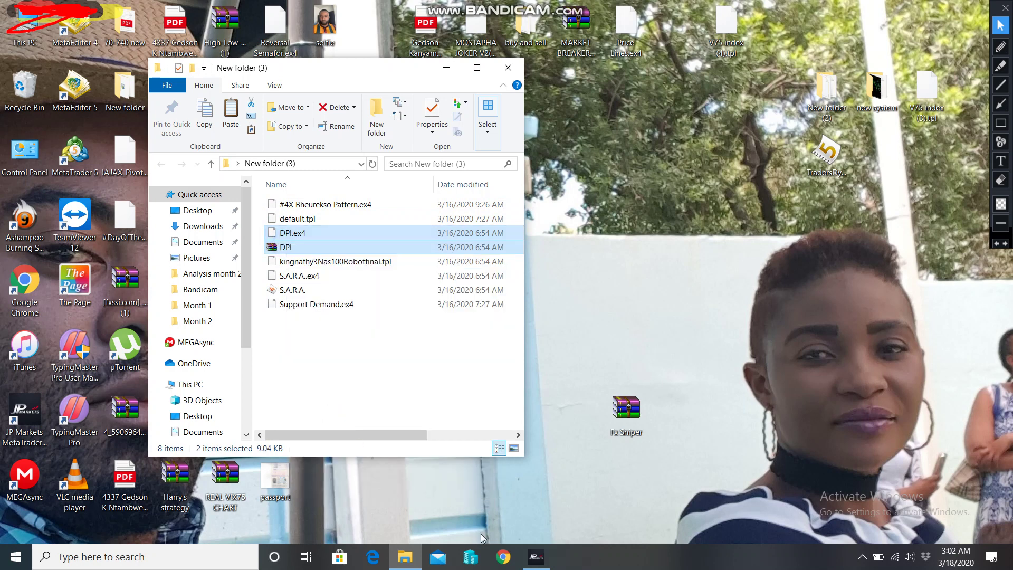
- From the trading terminal's data folder, go to MQL4 > Indicators and paste the two DPI files there
click(536, 557)
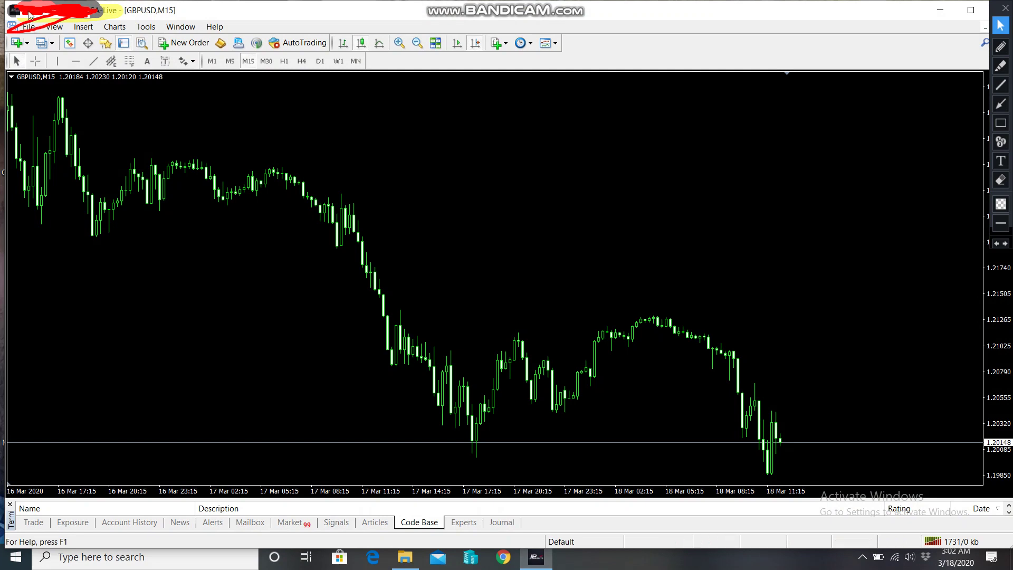
click(29, 27)
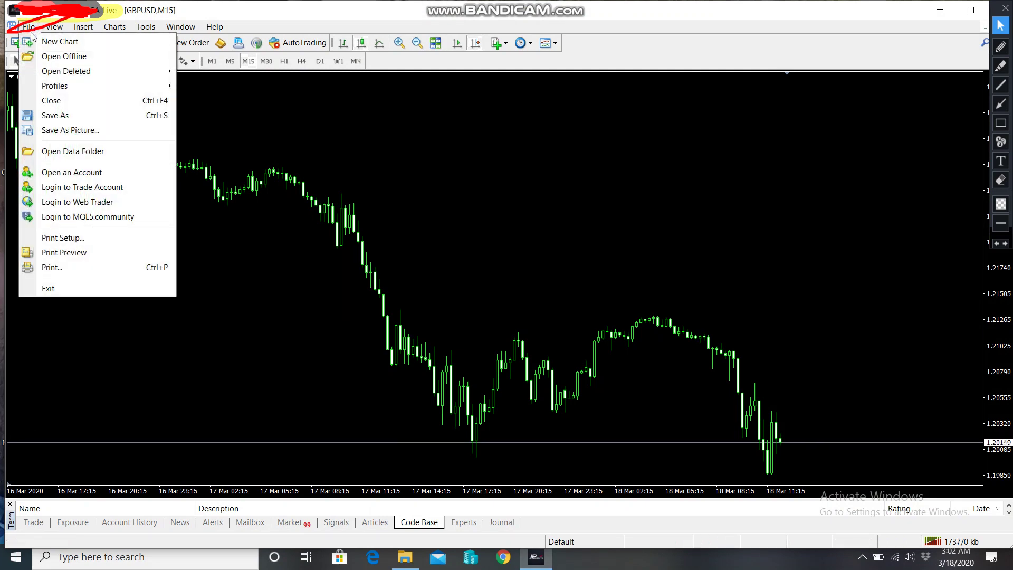
click(72, 154)
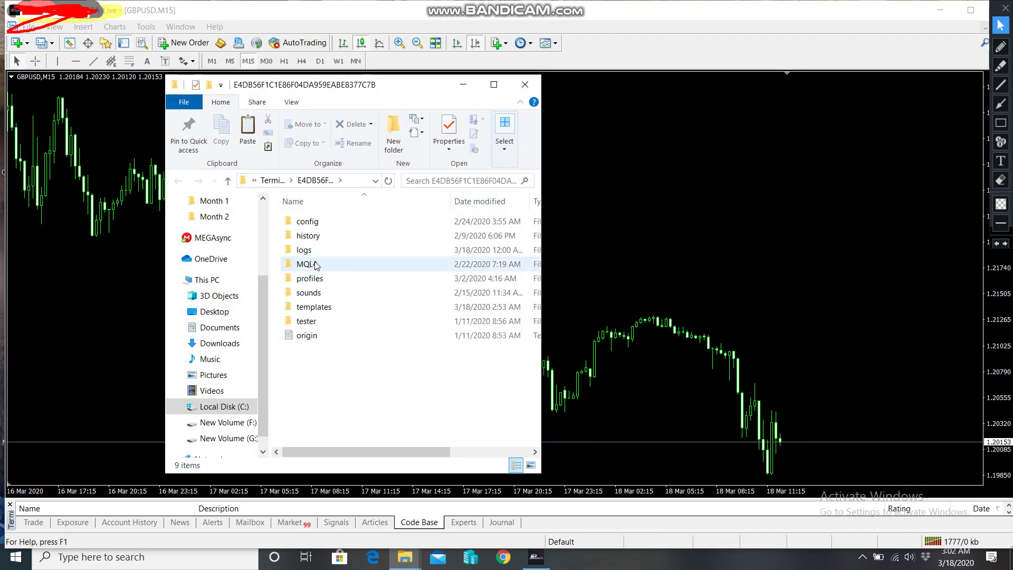
double_click(315, 265)
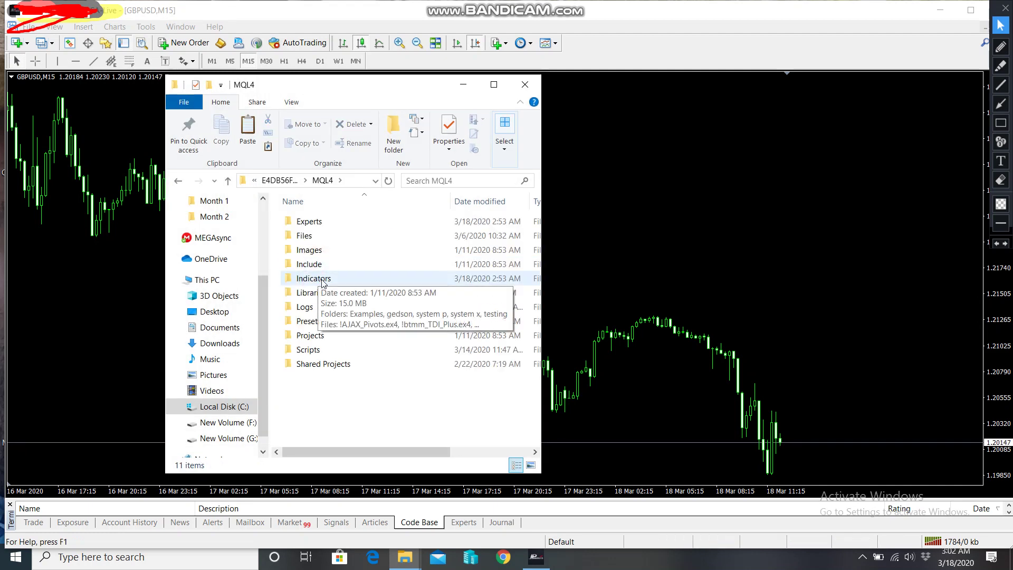
double_click(321, 280)
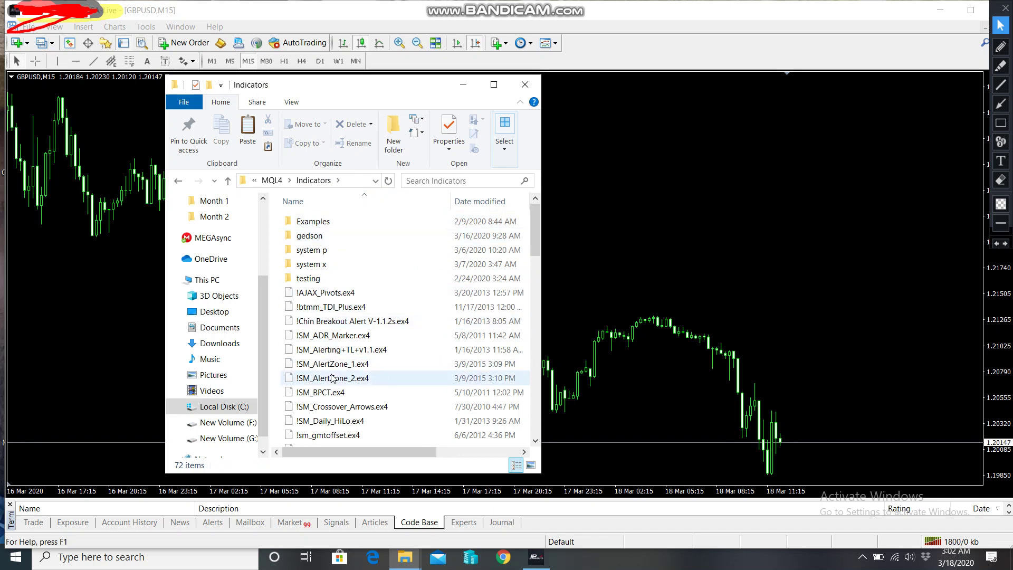
scroll(332, 377, down, 3)
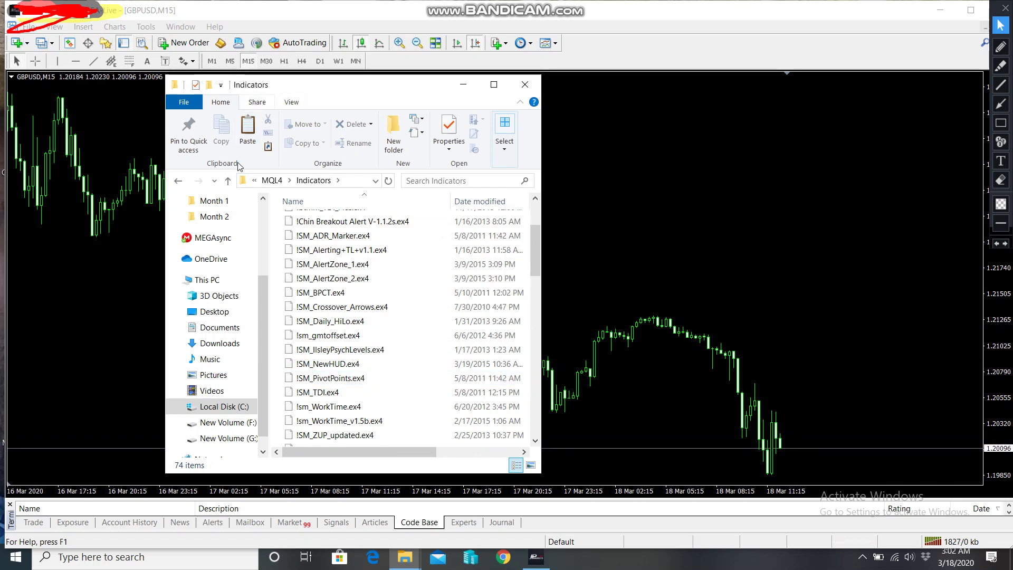
- Reopen the Indicators folder and look through its list for the pasted DPI files
click(179, 181)
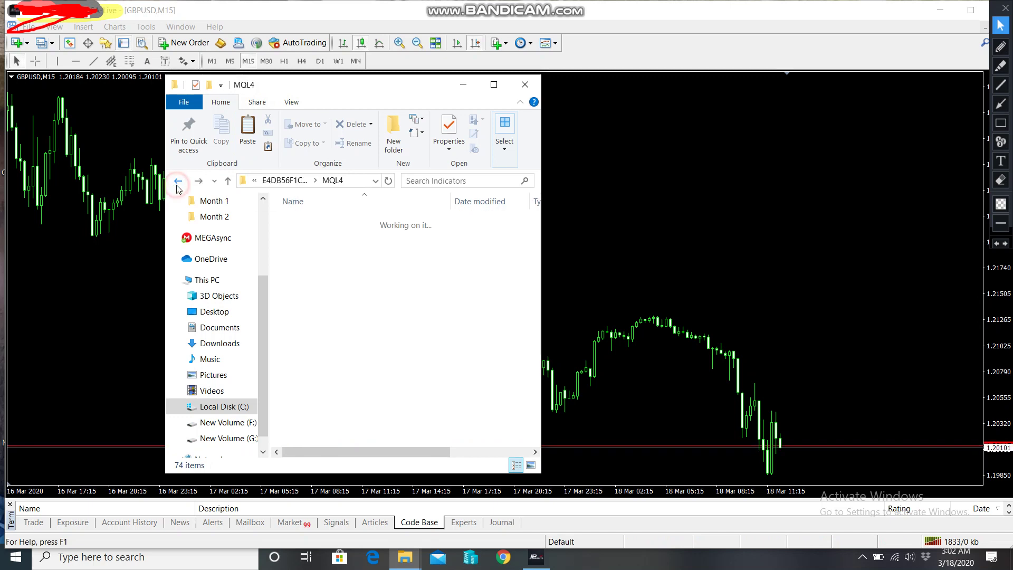
double_click(381, 278)
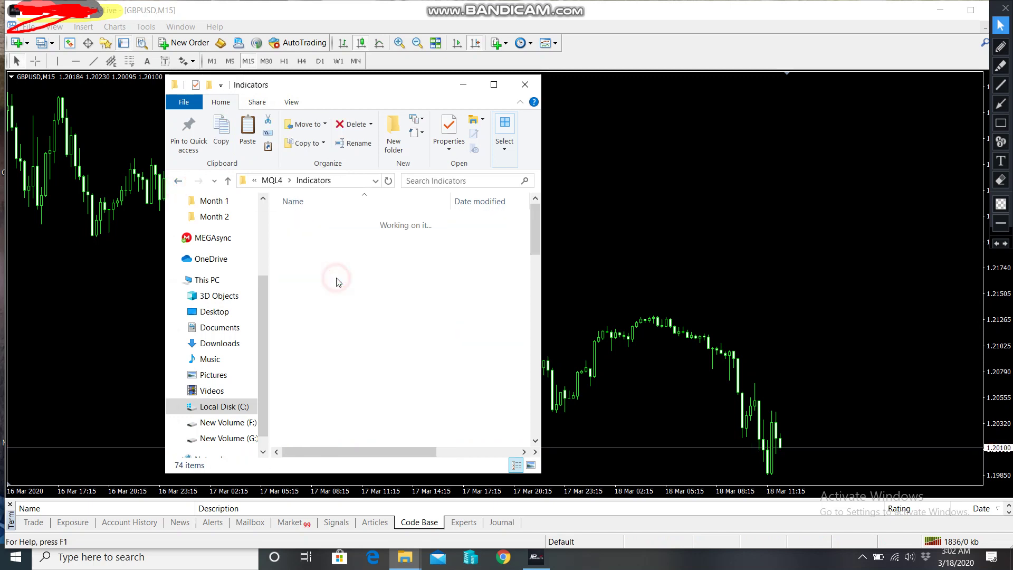
scroll(372, 376, down, 3)
scroll(373, 375, down, 10)
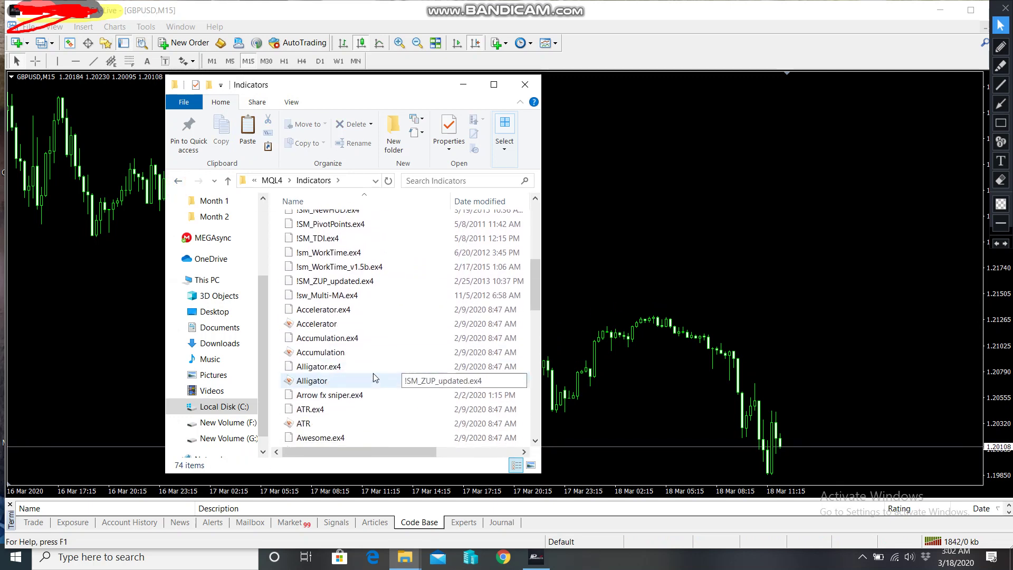
scroll(374, 376, down, 3)
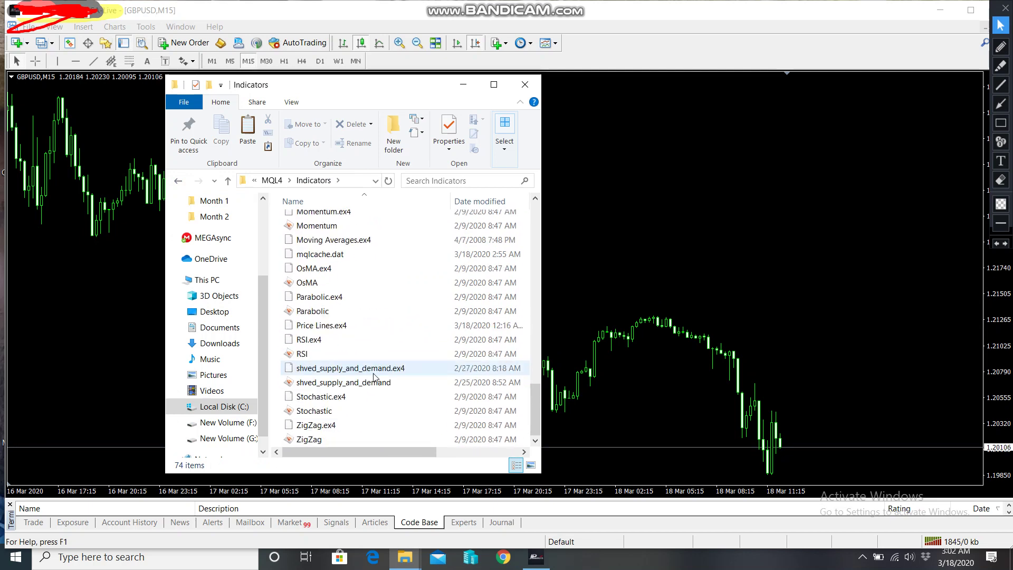
scroll(373, 376, up, 6)
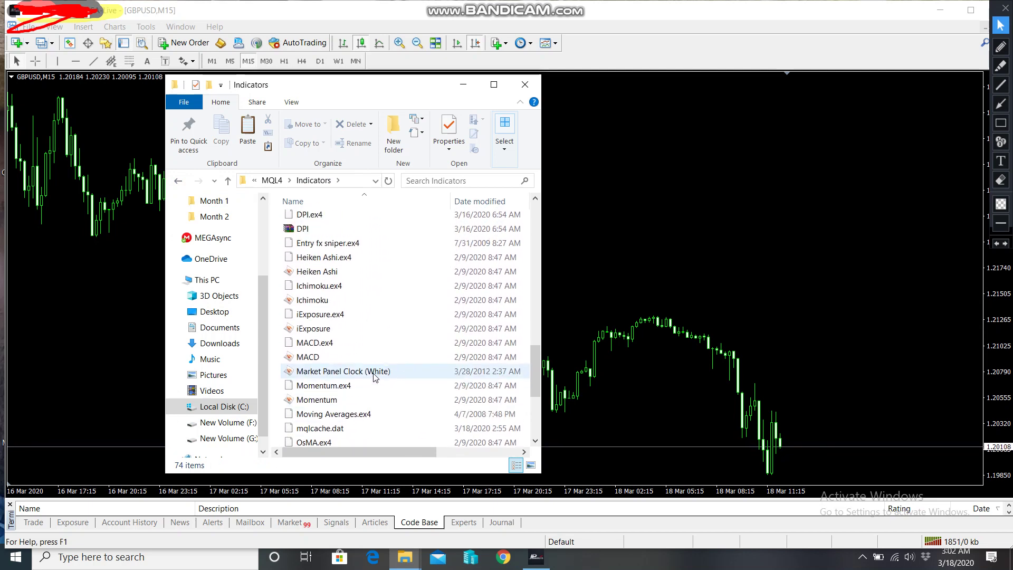
- Go back out of Indicators and open the Experts folder inside MQL4
click(176, 180)
click(177, 180)
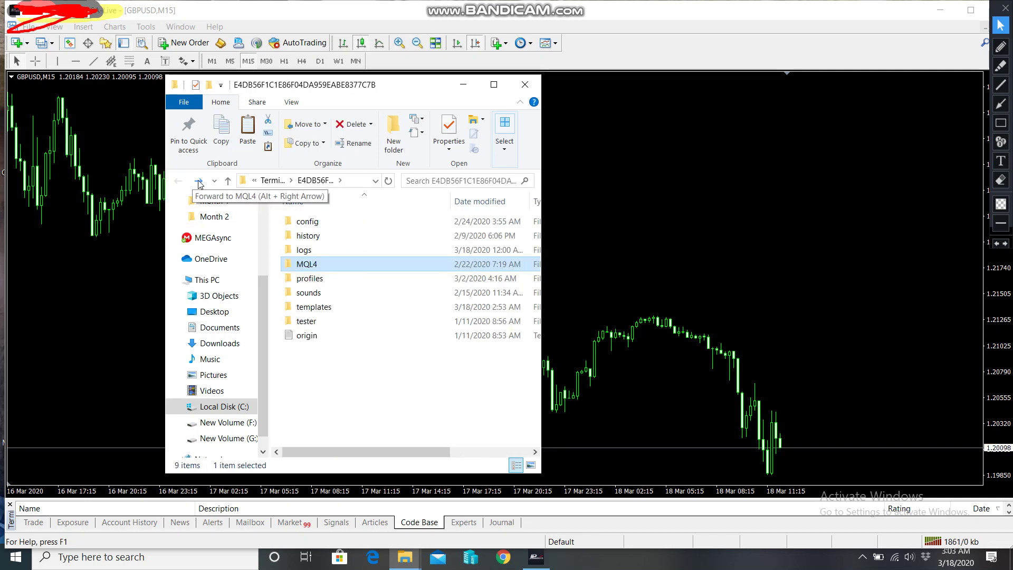
click(199, 180)
double_click(309, 221)
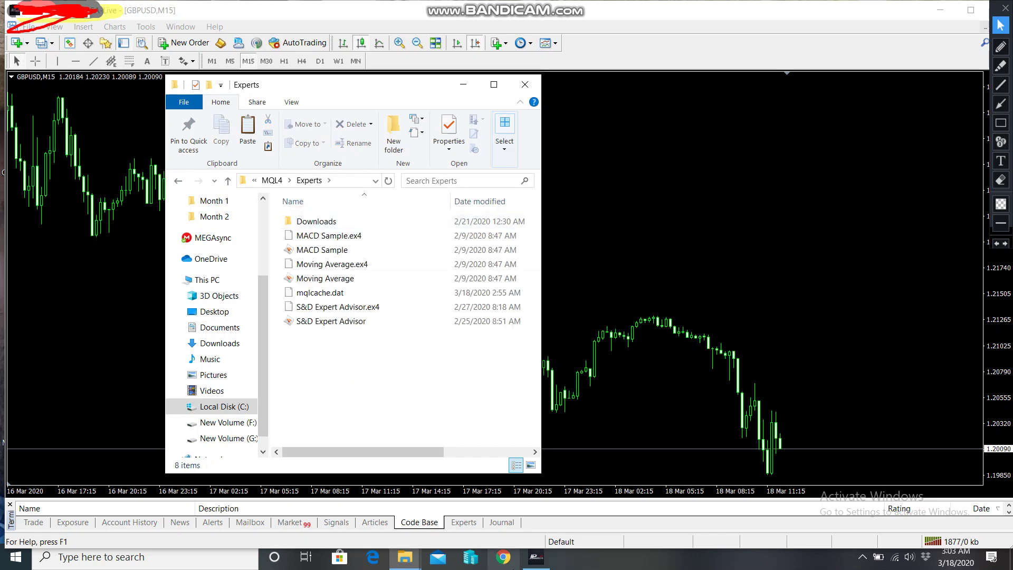
- Copy the two S.A.R.A. files, the .ex4 and its source, from New folder (3) and paste them into the Experts folder
click(405, 558)
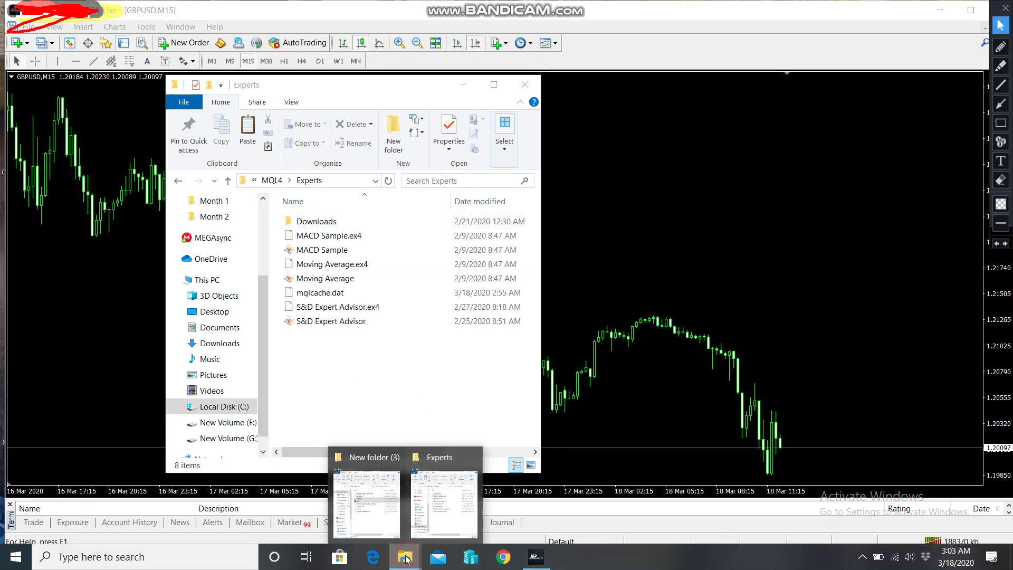
click(367, 501)
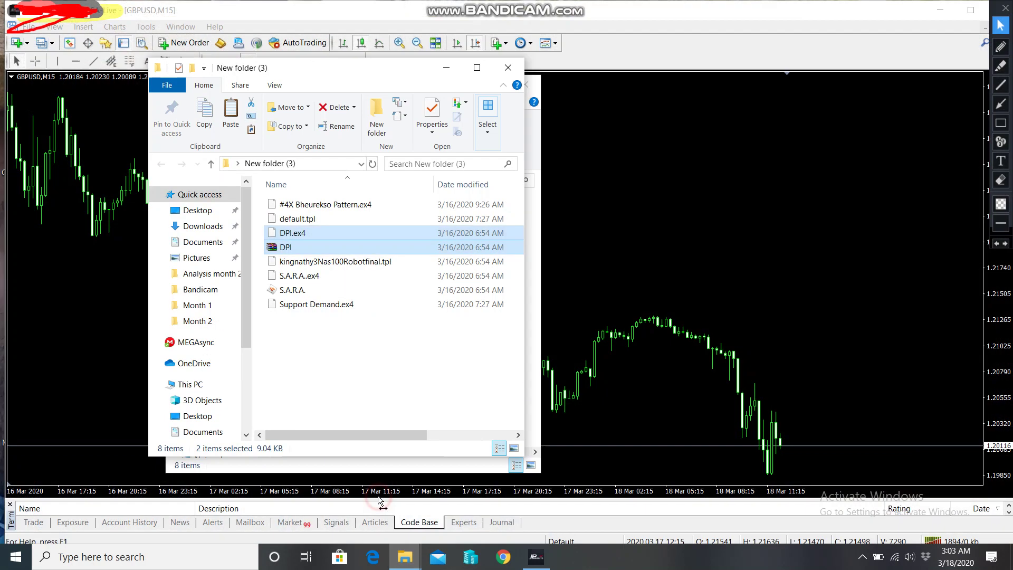
drag(262, 269, 294, 292)
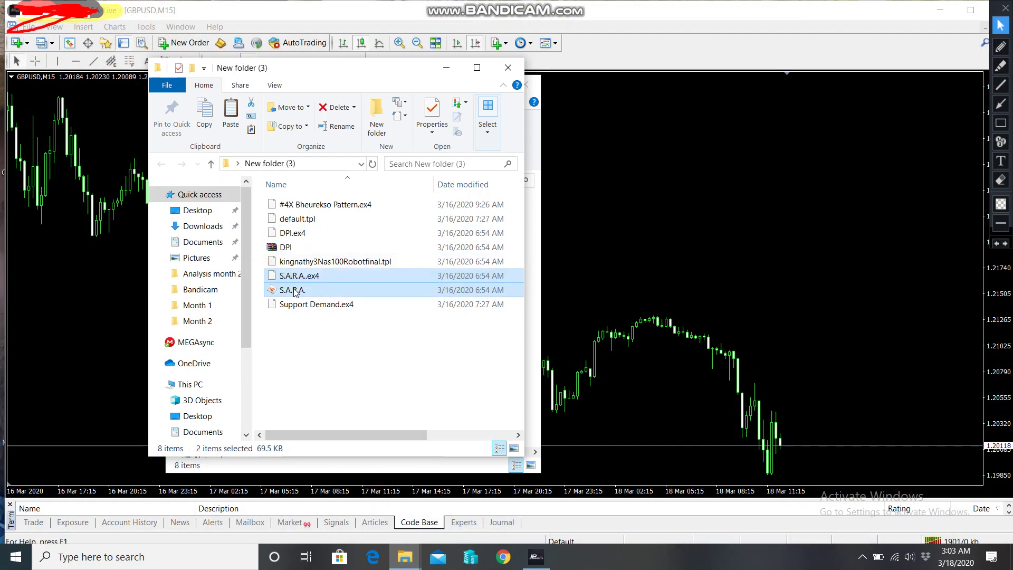
right_click(327, 275)
click(361, 450)
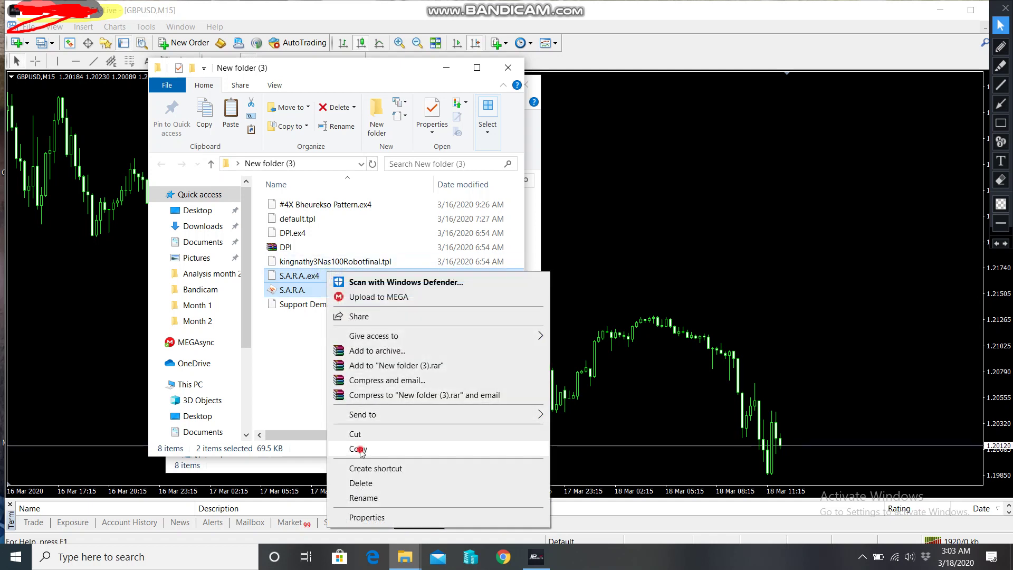
click(533, 398)
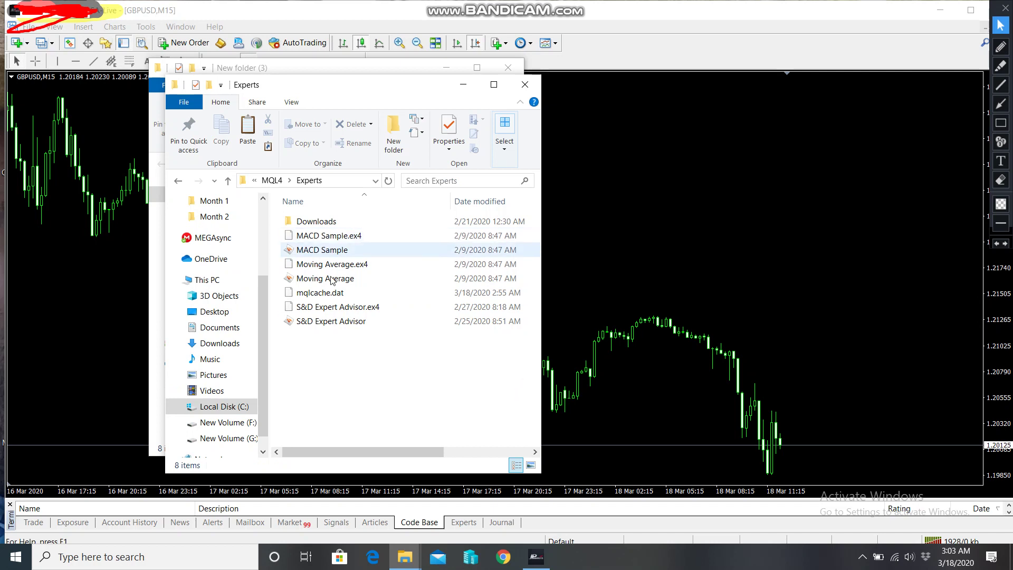
right_click(320, 338)
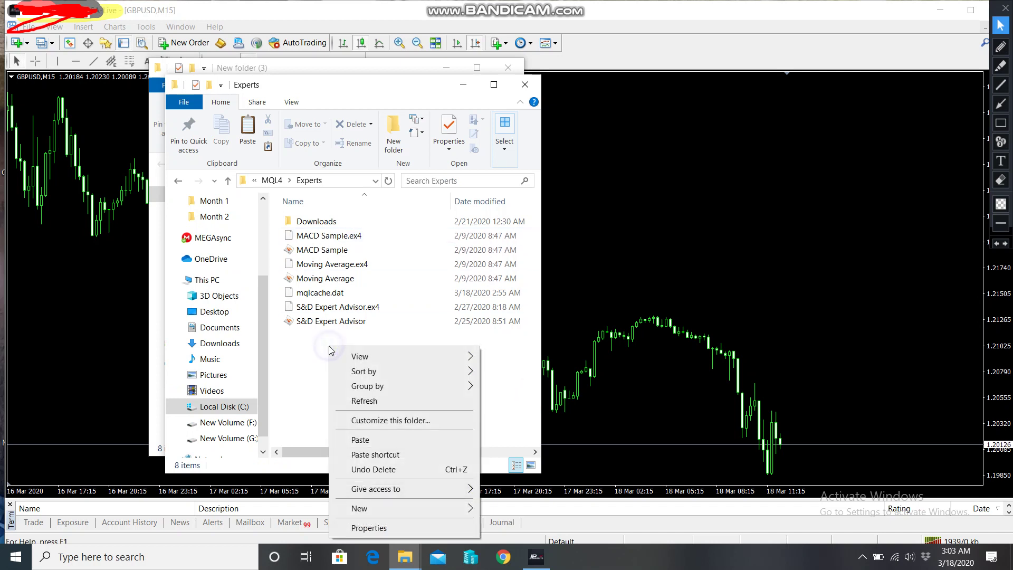
click(381, 440)
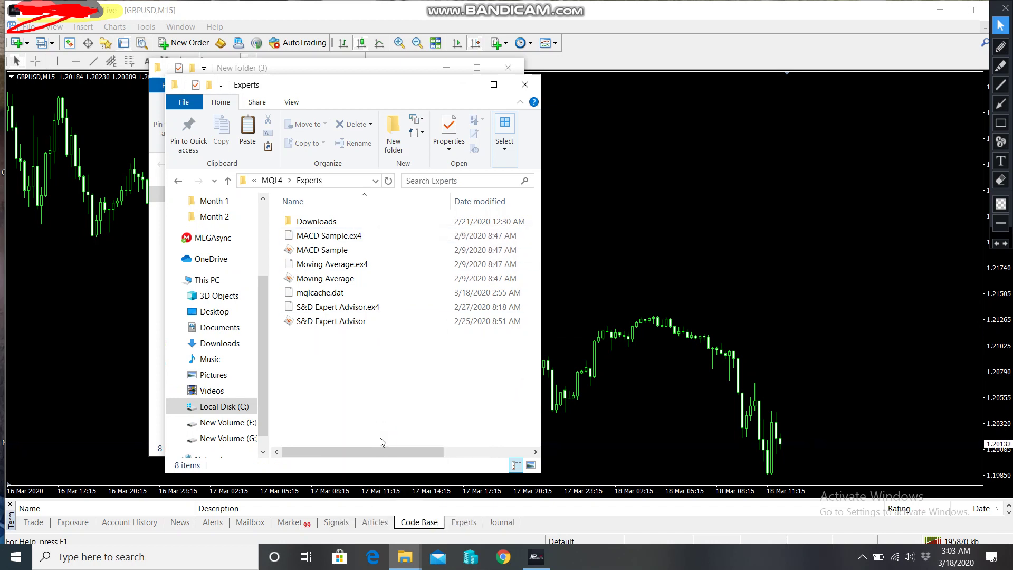
- Copy the template file kingnathy3Nas100Robotfinal.tpl from New folder (3)
click(157, 252)
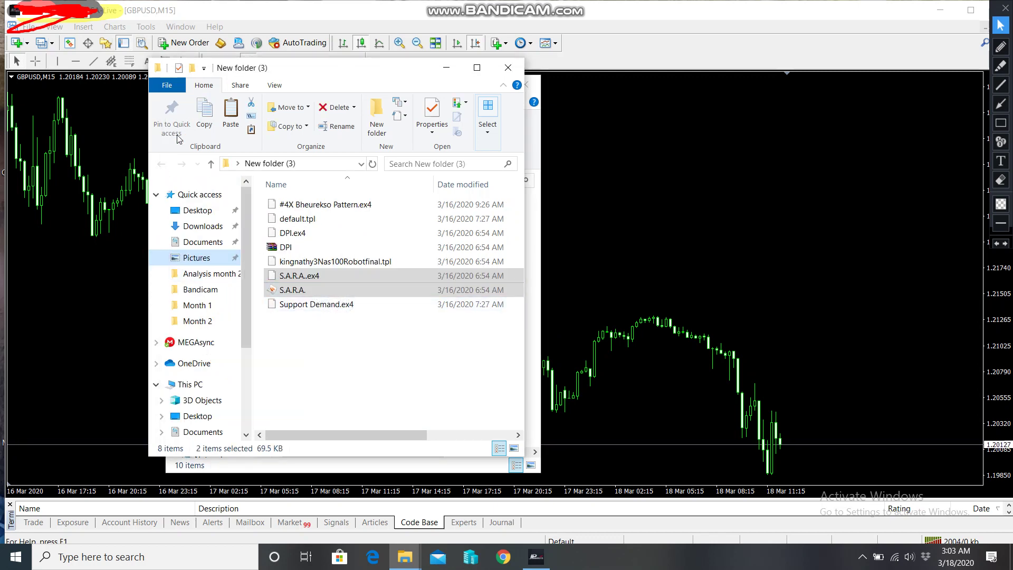
click(342, 262)
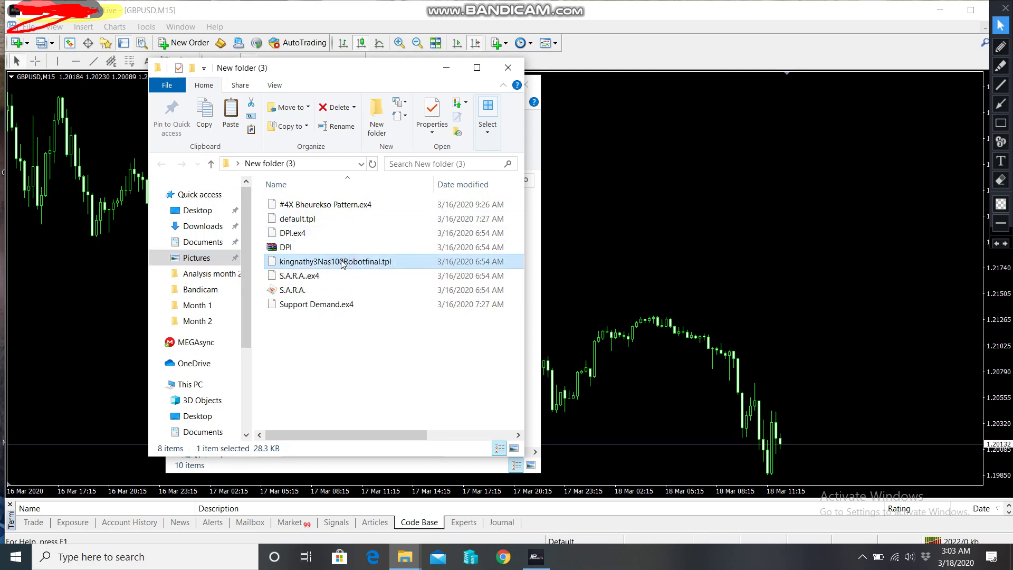
right_click(341, 262)
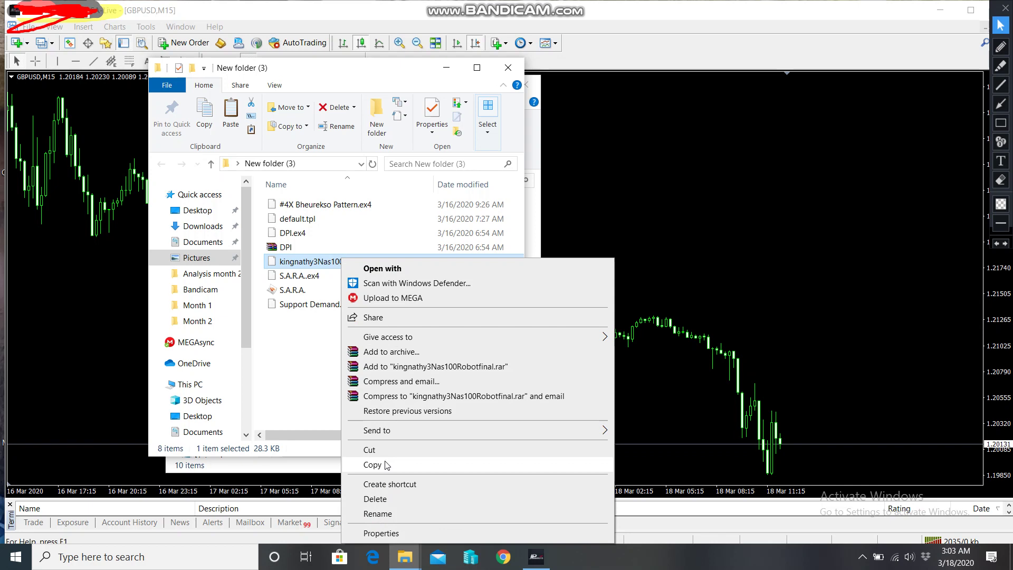
click(387, 463)
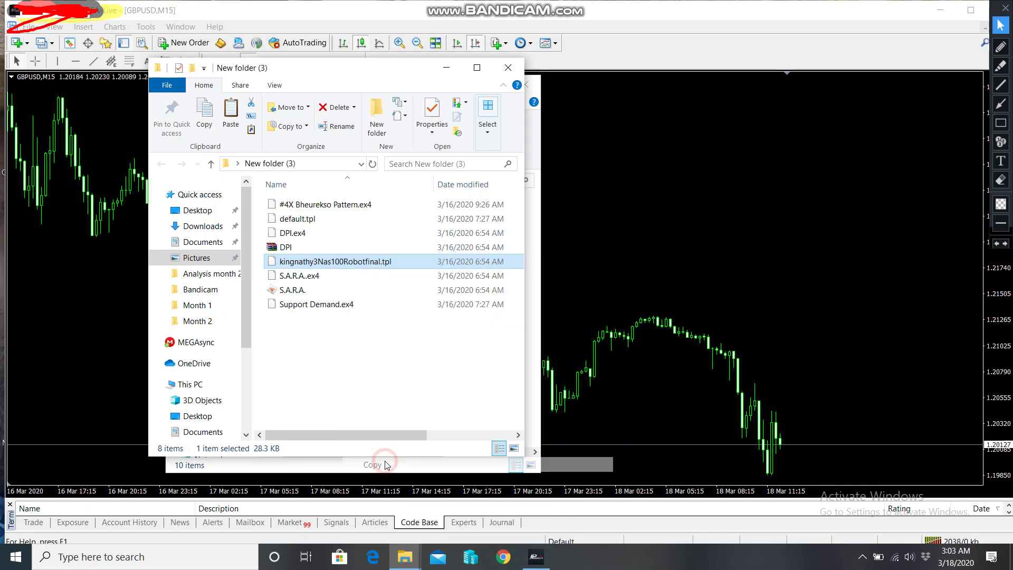
- Return from Experts to the terminal's main data folder and open its templates folder
click(531, 315)
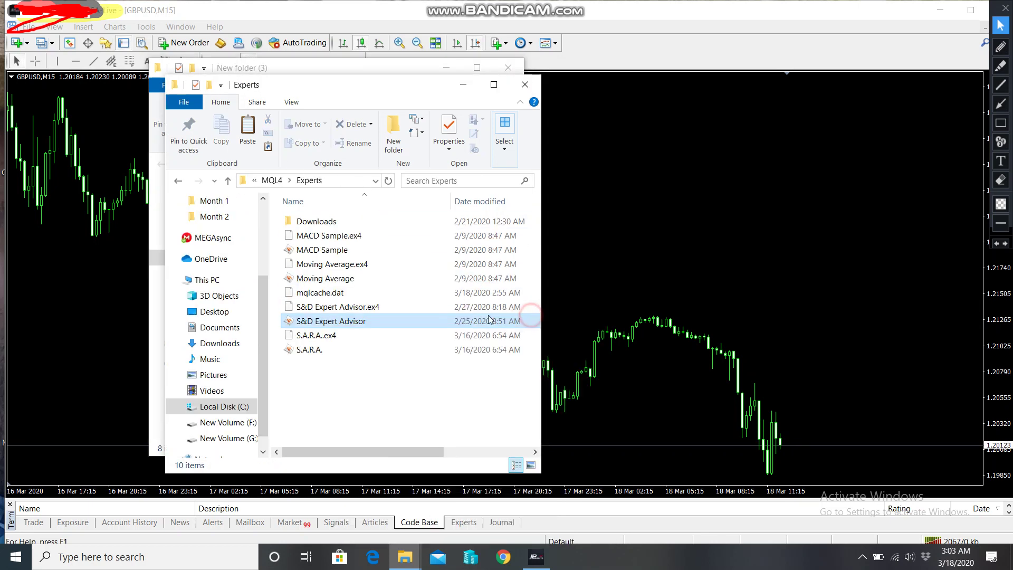
click(179, 181)
click(178, 182)
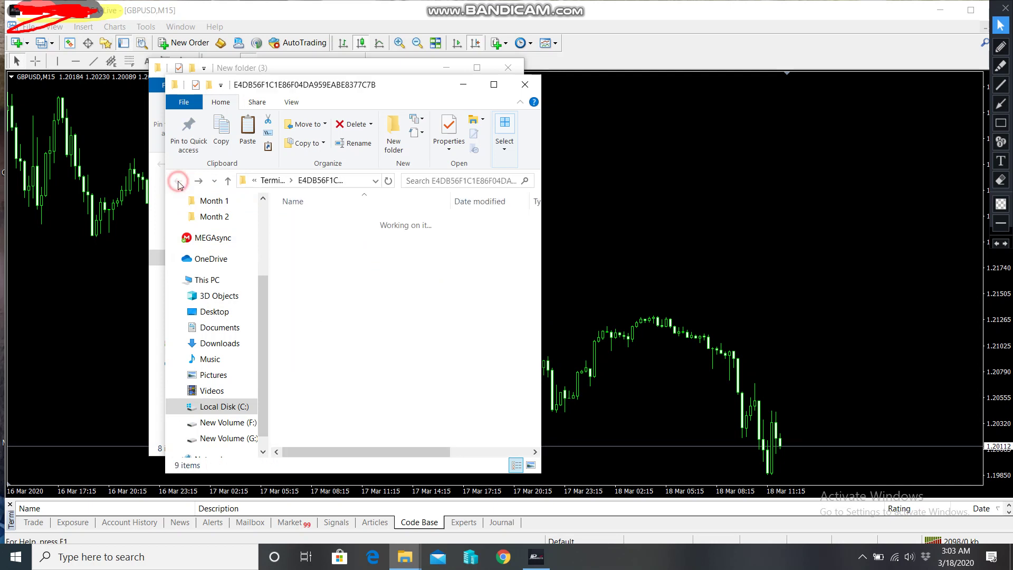
click(326, 308)
double_click(326, 309)
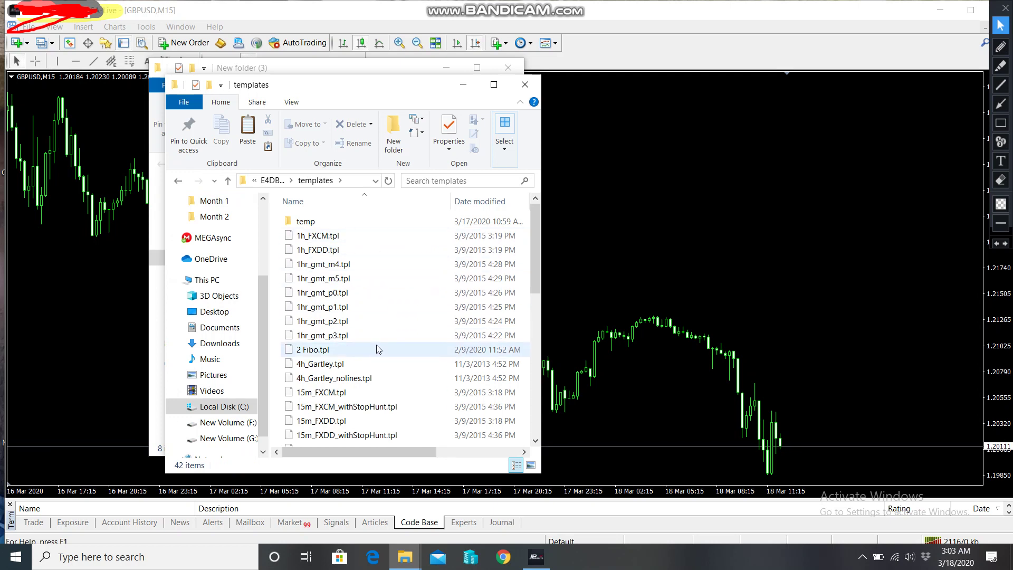
- Paste kingnathy3Nas100Robotfinal.tpl into the templates folder, check it in the file list, and close both folder windows
right_click(341, 350)
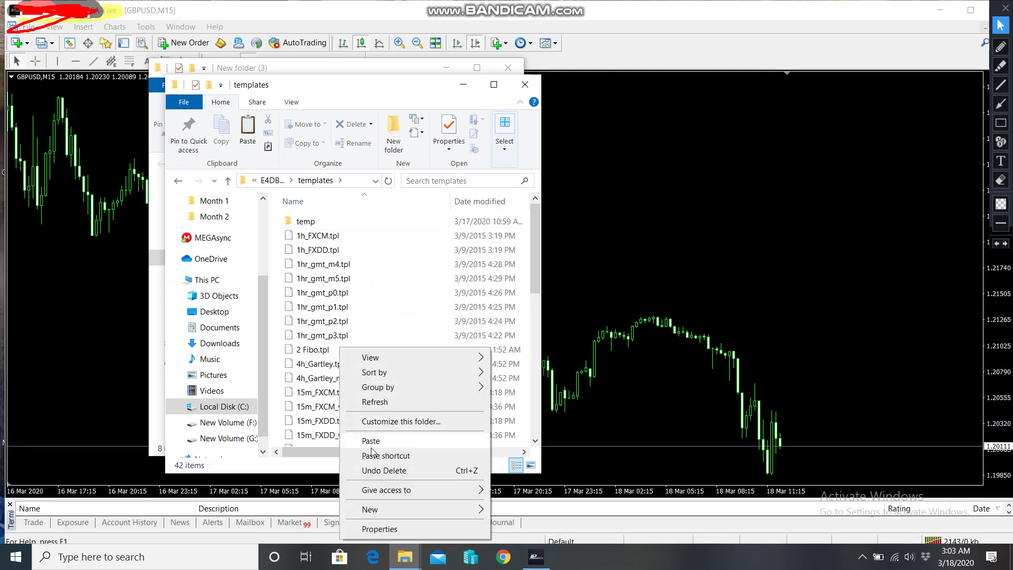
click(388, 441)
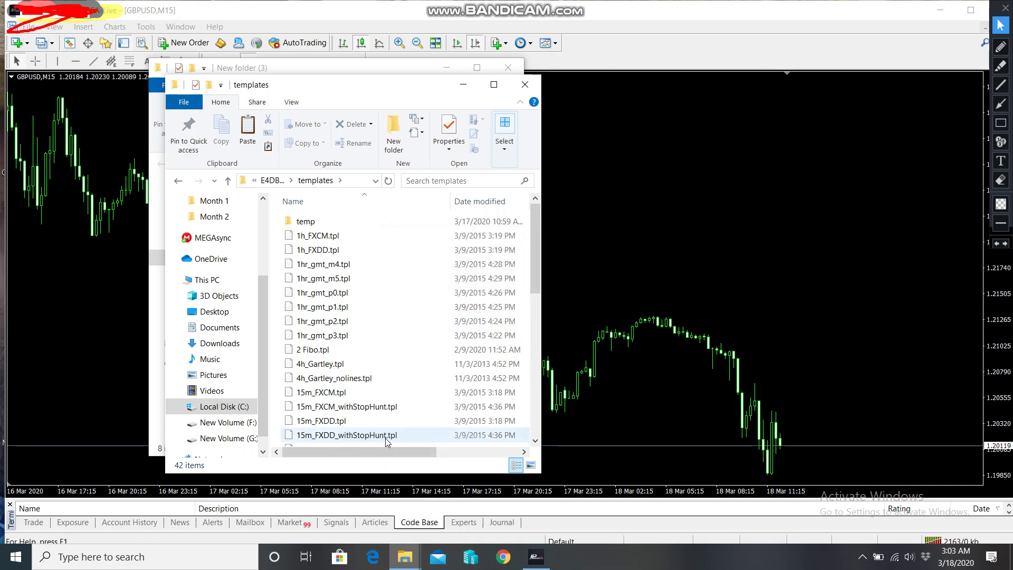
scroll(383, 422, down, 7)
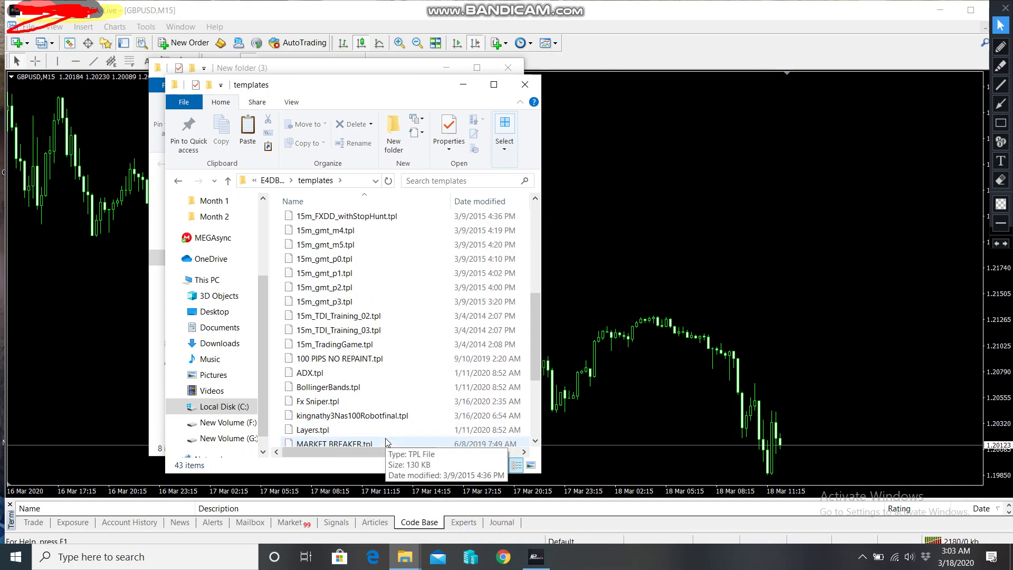
click(372, 334)
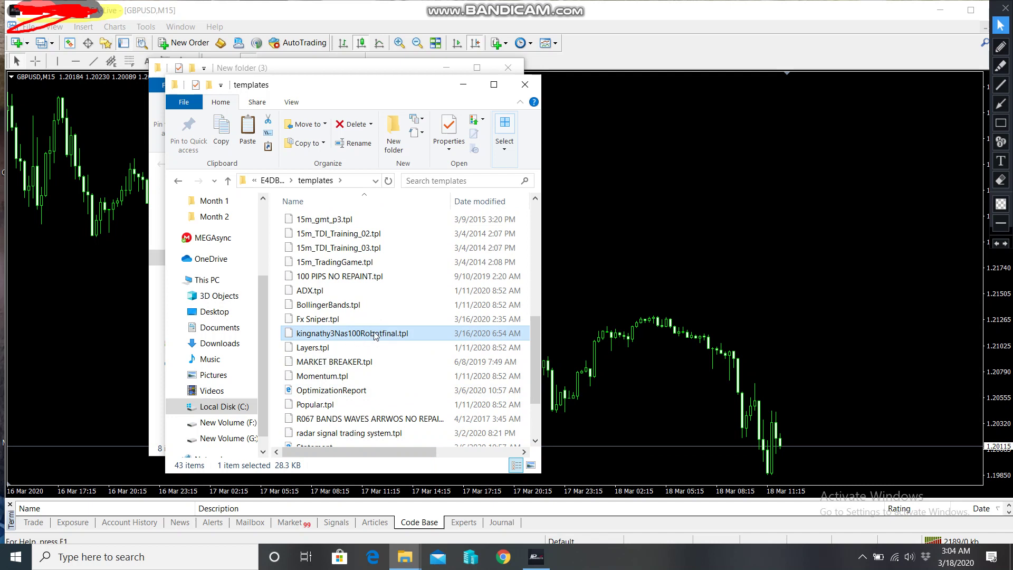
click(526, 85)
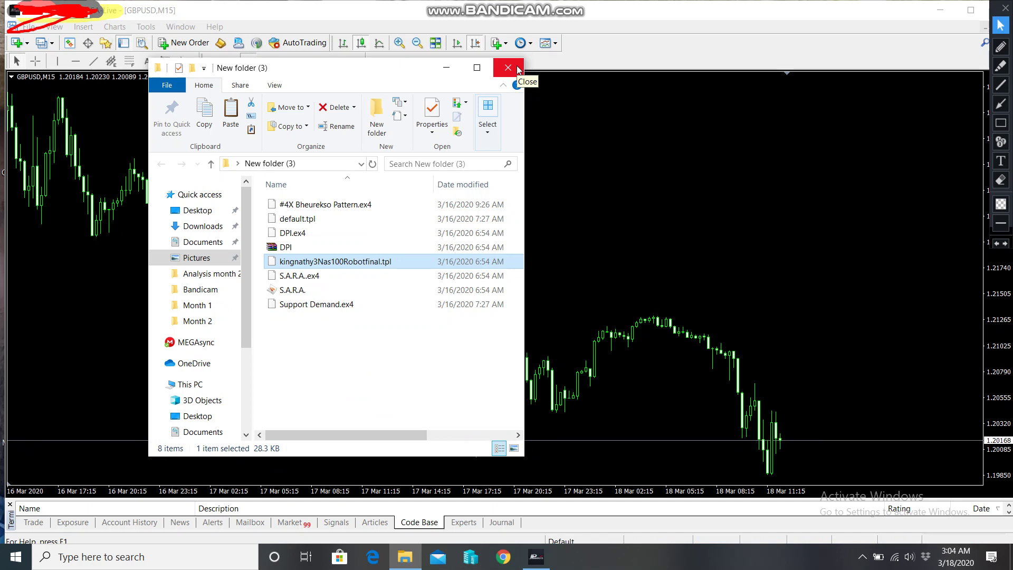
click(517, 67)
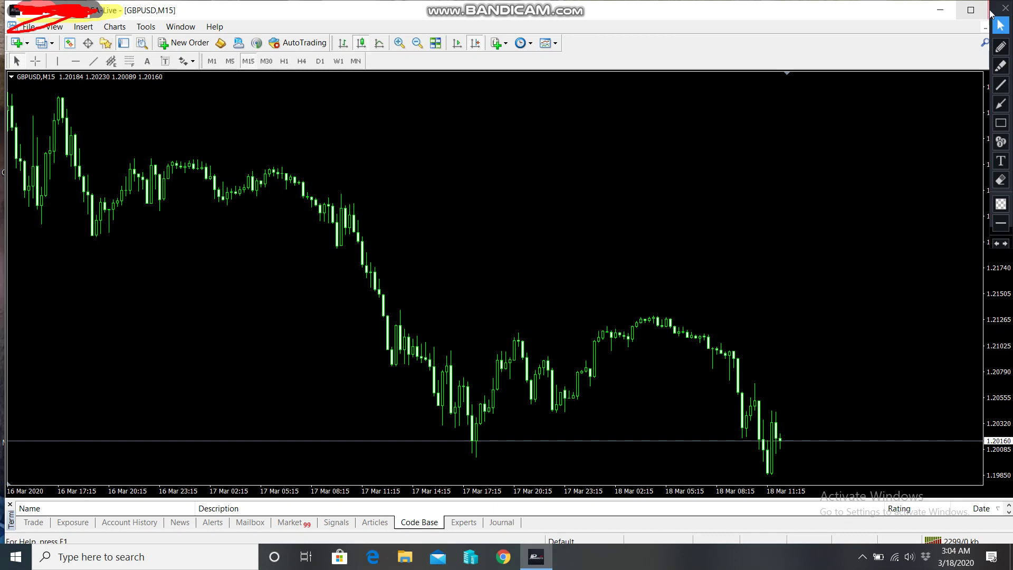
- Restart the JP Markets MetaTrader 4 terminal and show the Navigator with its custom indicators and expert advisors
click(941, 13)
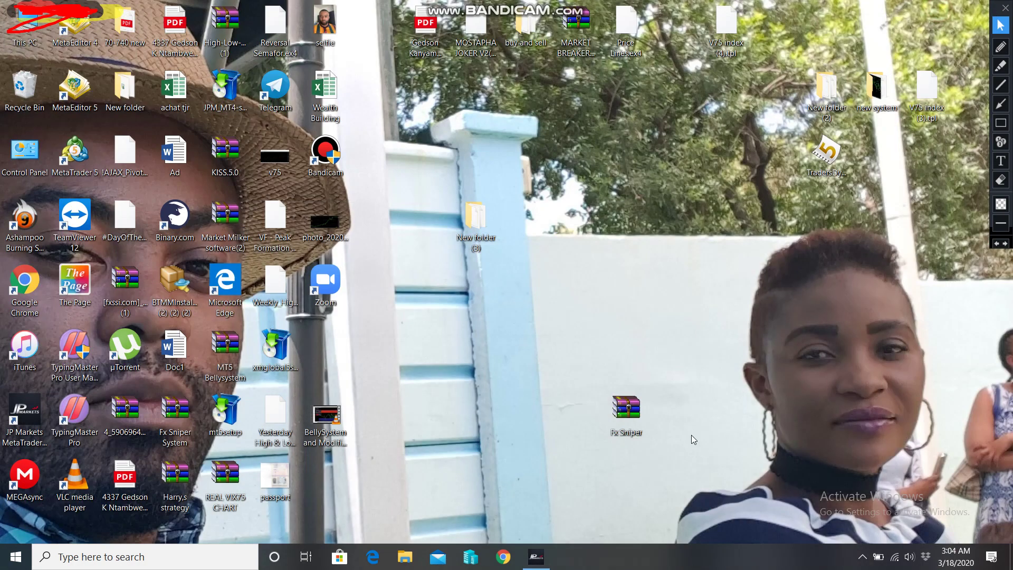
right_click(536, 556)
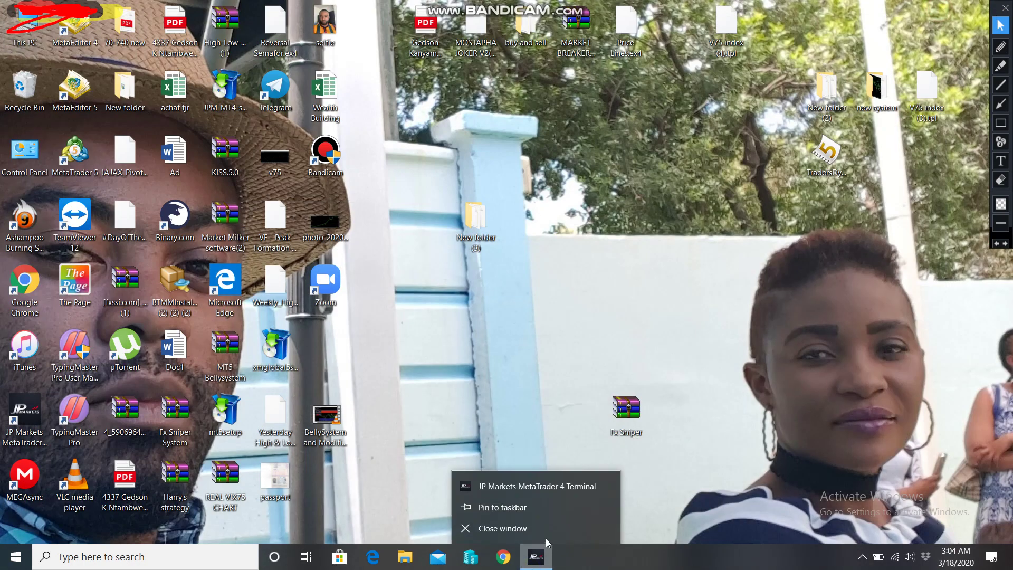
click(509, 529)
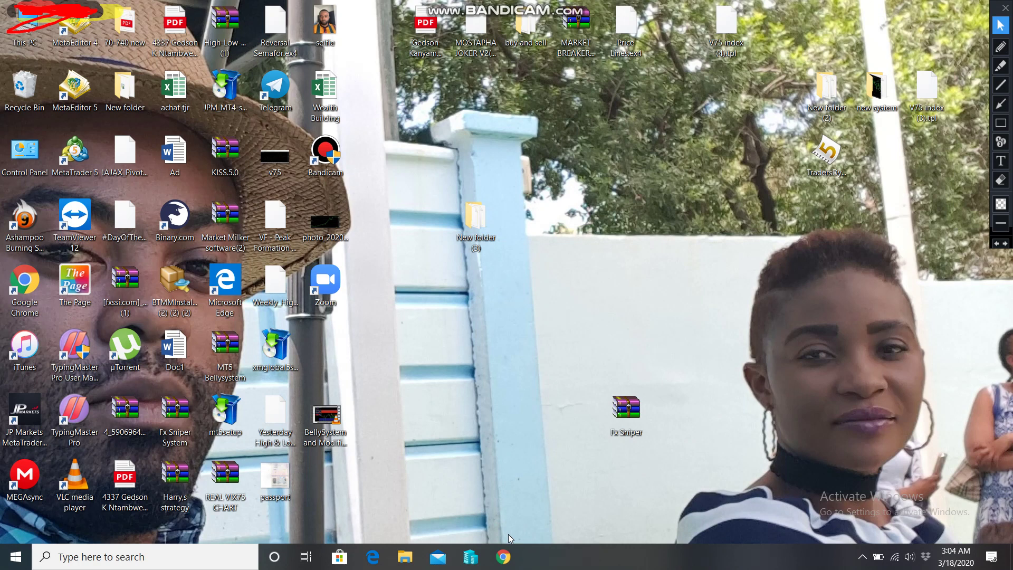
double_click(23, 428)
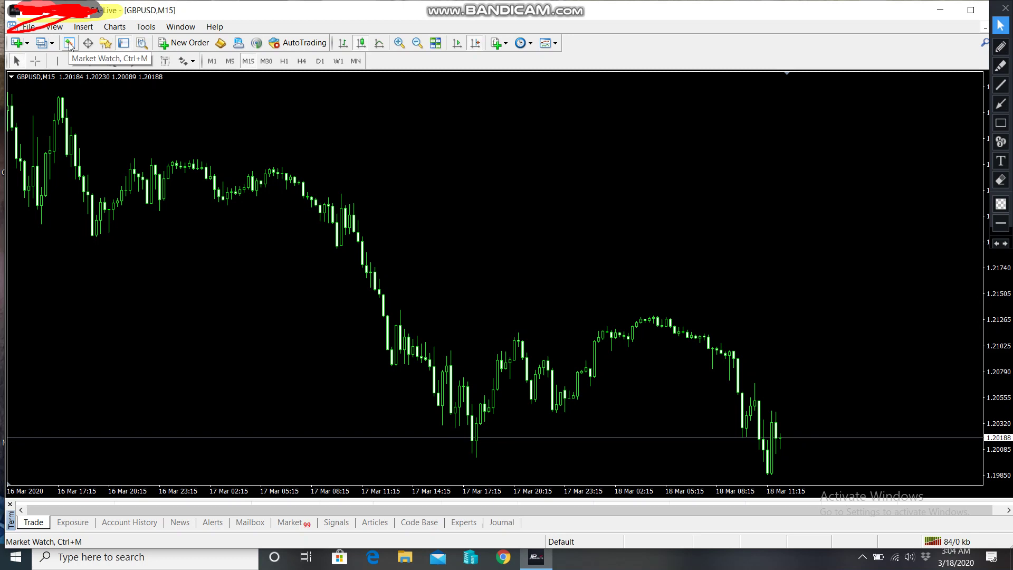
click(104, 45)
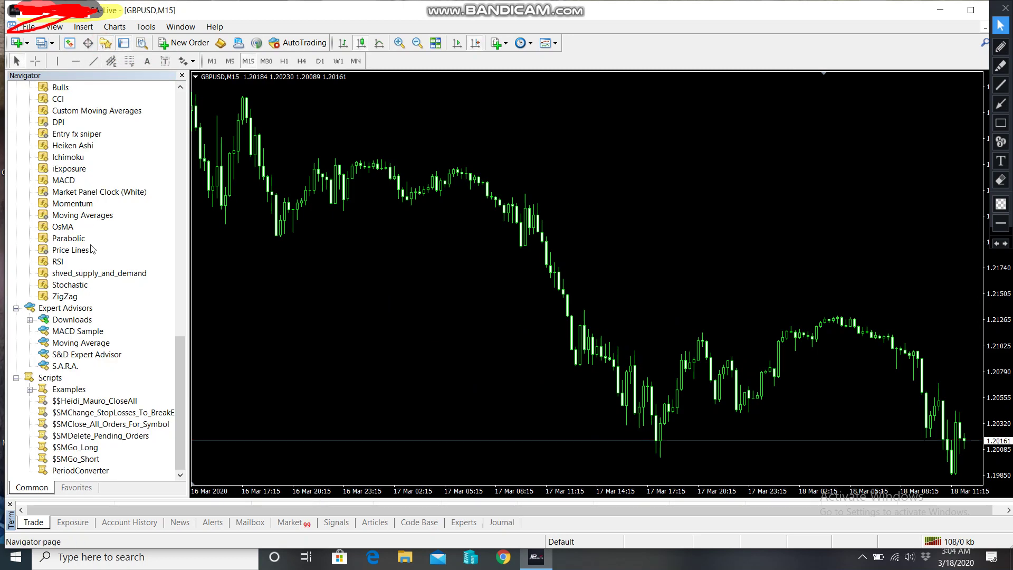
scroll(92, 249, up, 4)
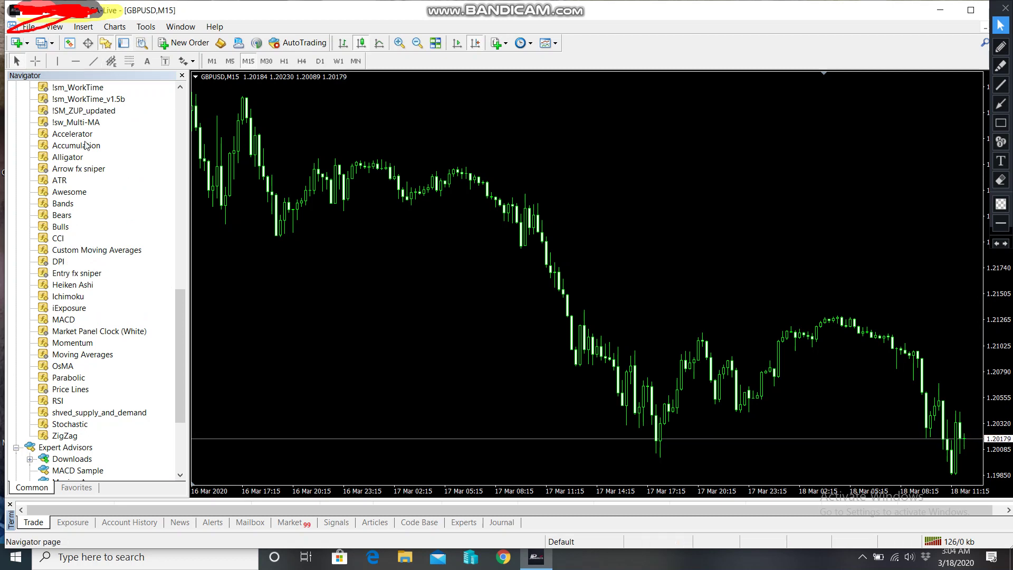
- Add the custom indicator DPI to the GBPUSD chart with DLL imports allowed, and reduce the height of its subwindow
click(88, 28)
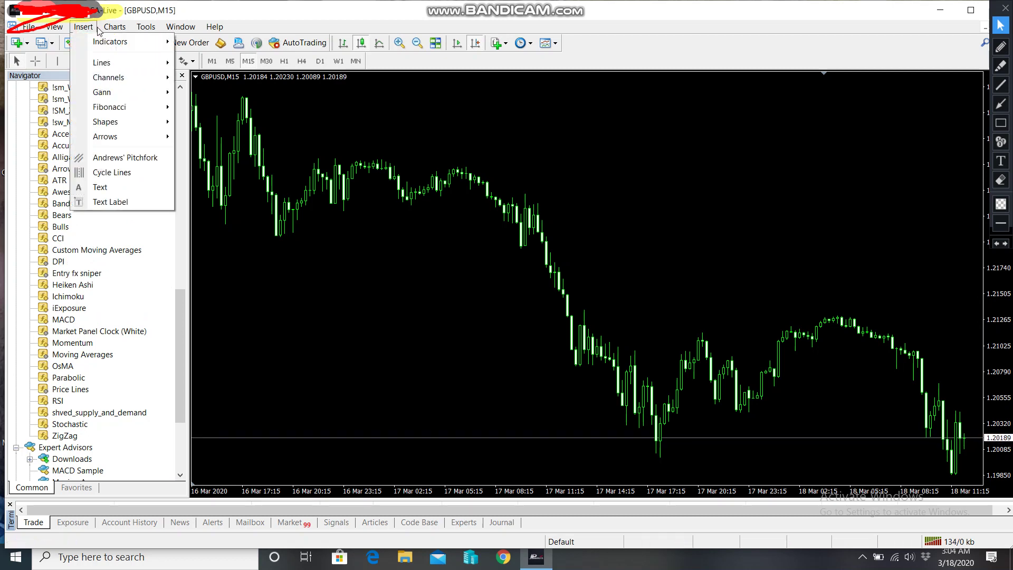
mouse_move(112, 45)
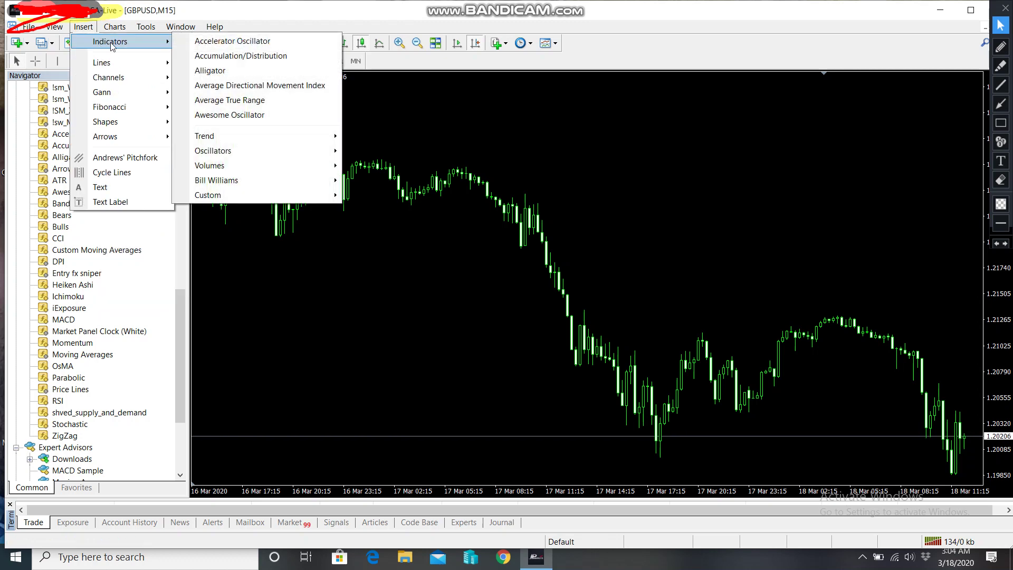
mouse_move(261, 205)
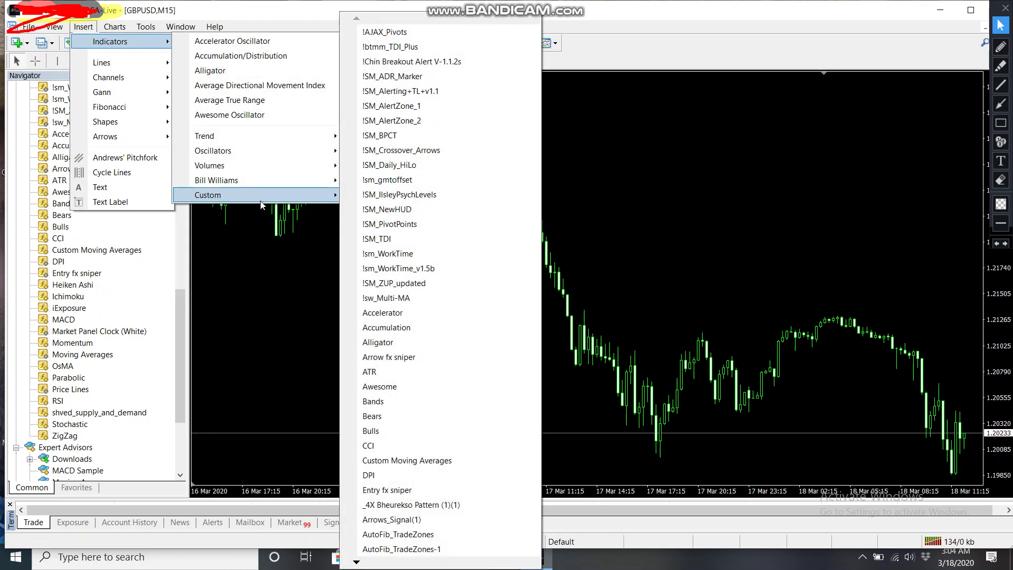
click(371, 478)
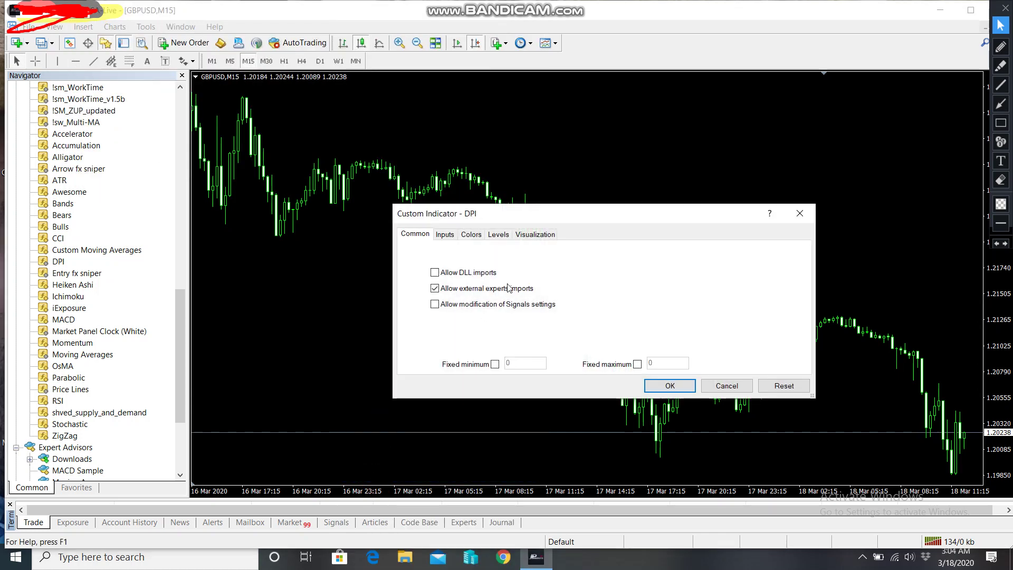
click(451, 273)
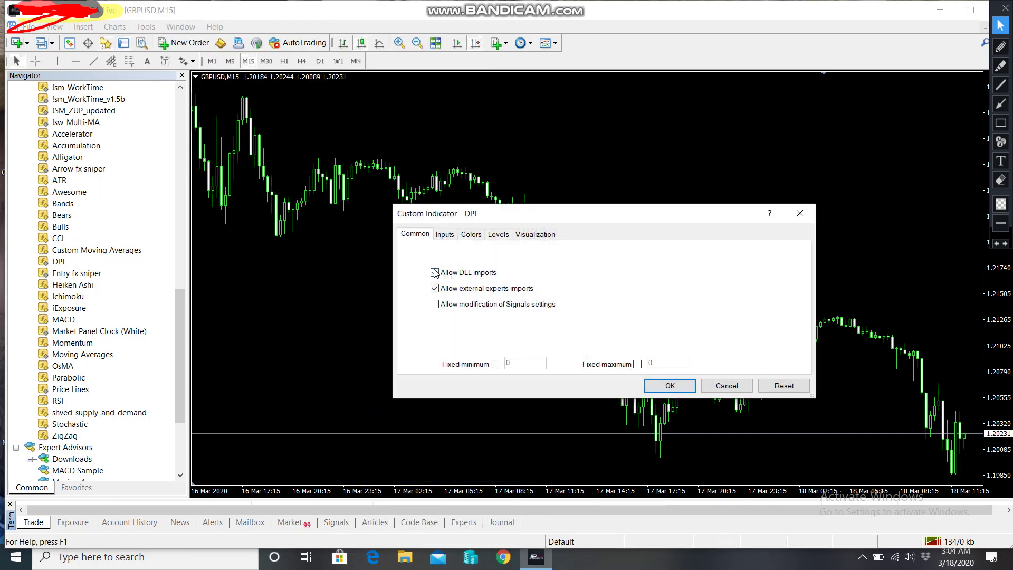
click(685, 392)
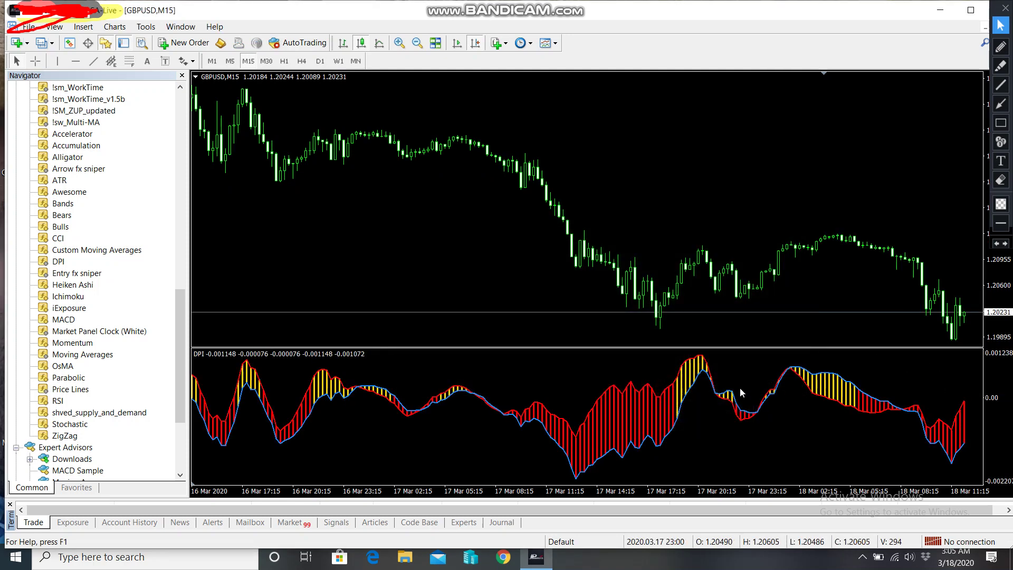
mouse_move(786, 384)
drag(621, 348, 650, 416)
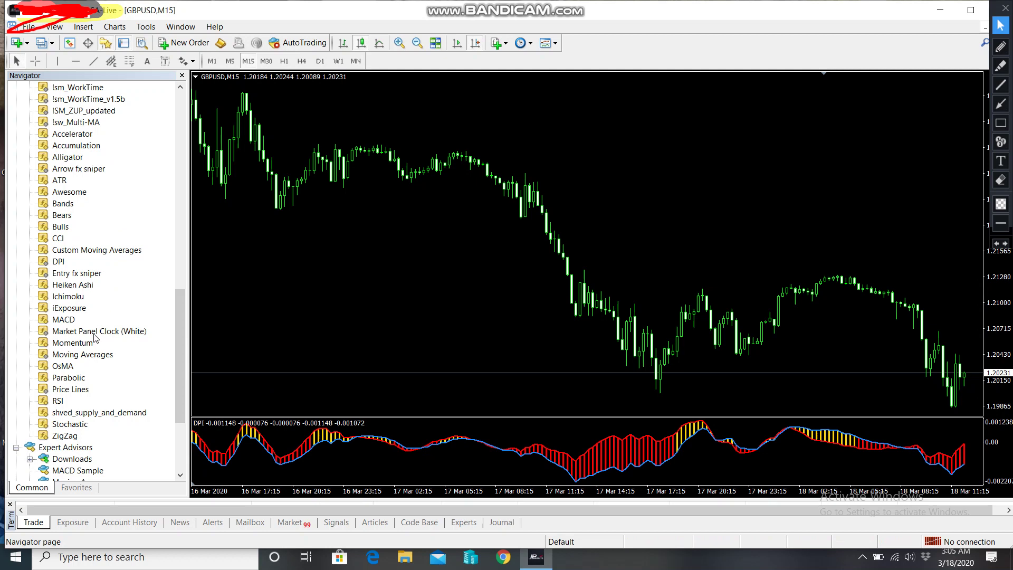
- Attach the S.A.R.A. expert advisor to the GBPUSD chart with its default inputs
scroll(96, 339, down, 3)
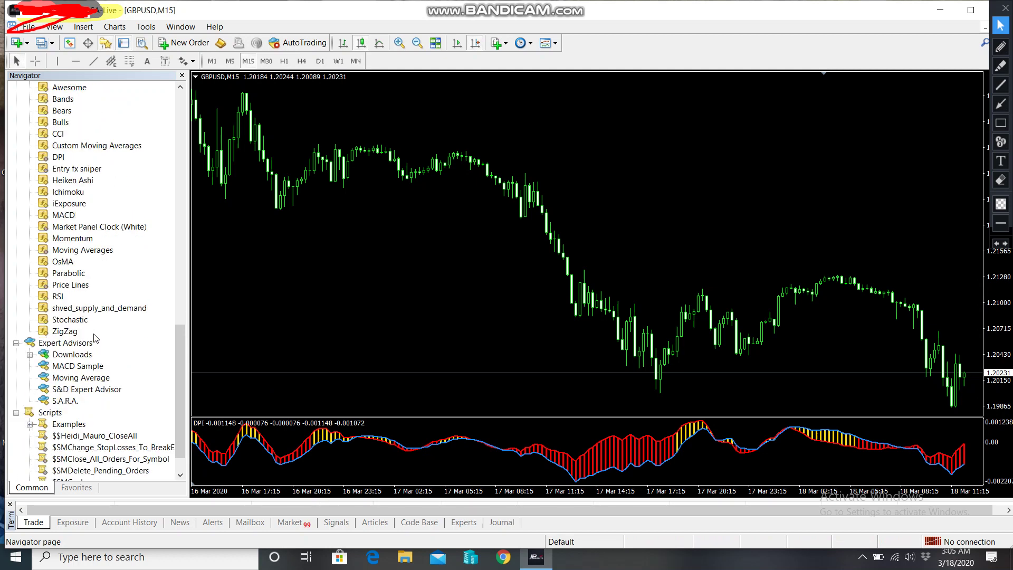
double_click(68, 404)
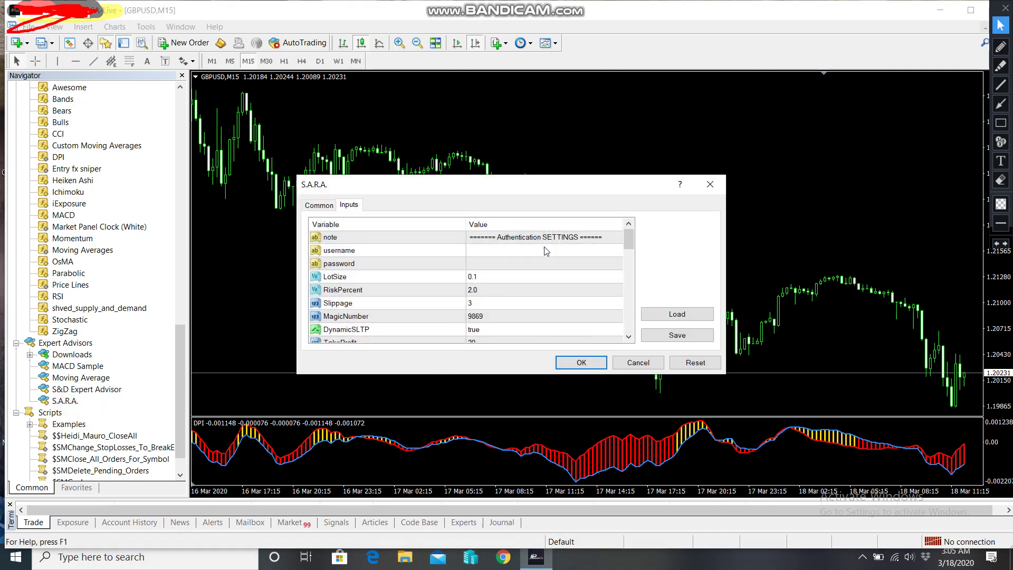
click(586, 363)
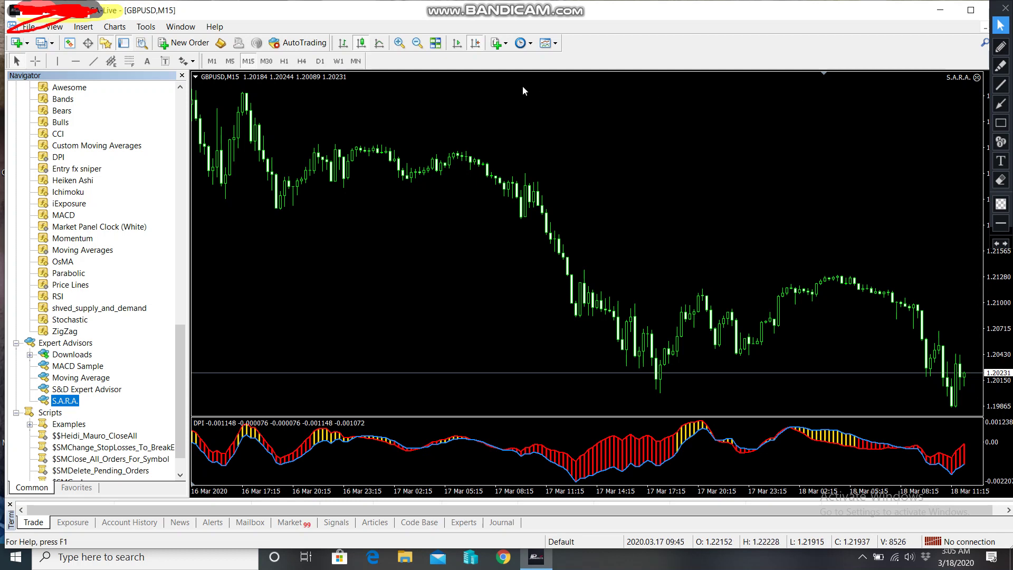
- Switch the GBPUSD chart to the M5 timeframe and back to M15
click(229, 61)
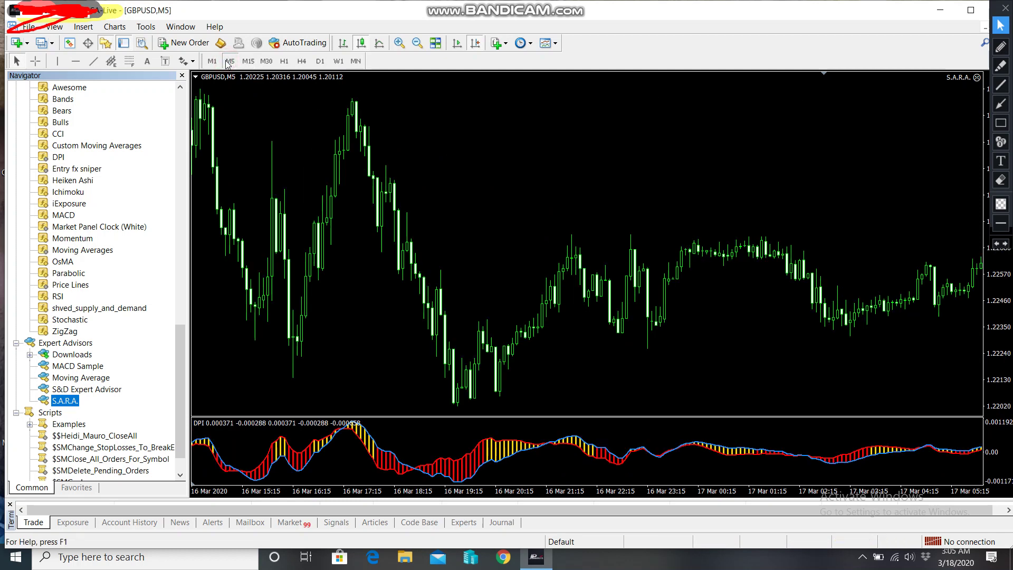
click(248, 61)
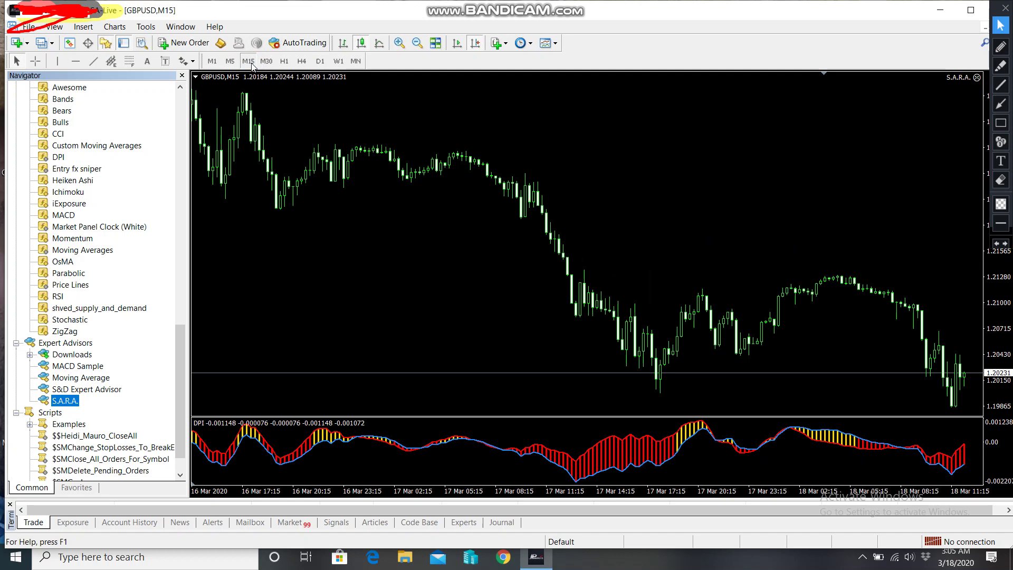
- Hide the Navigator so the GBPUSD chart takes up the full width of the workspace
click(911, 201)
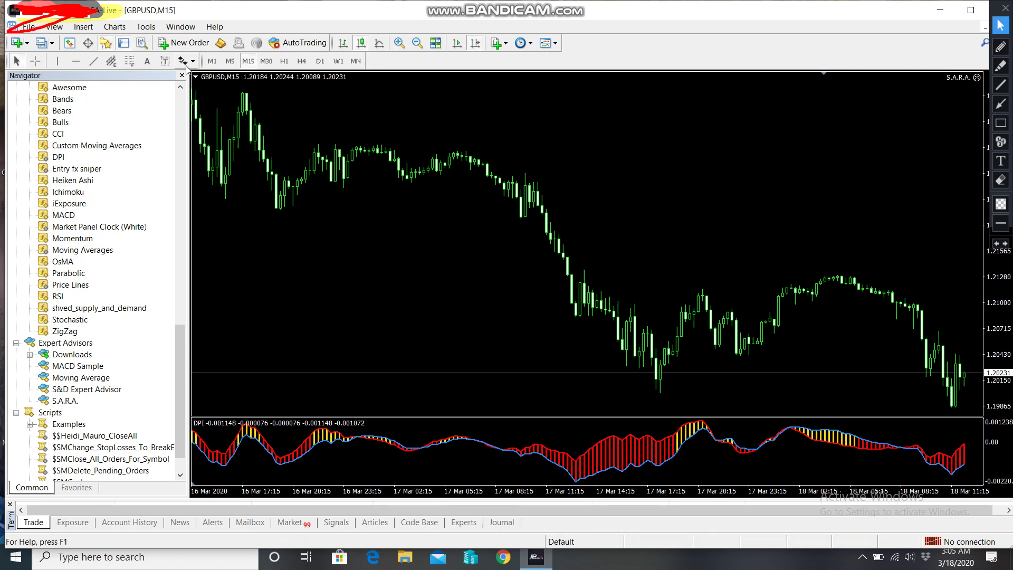
click(182, 75)
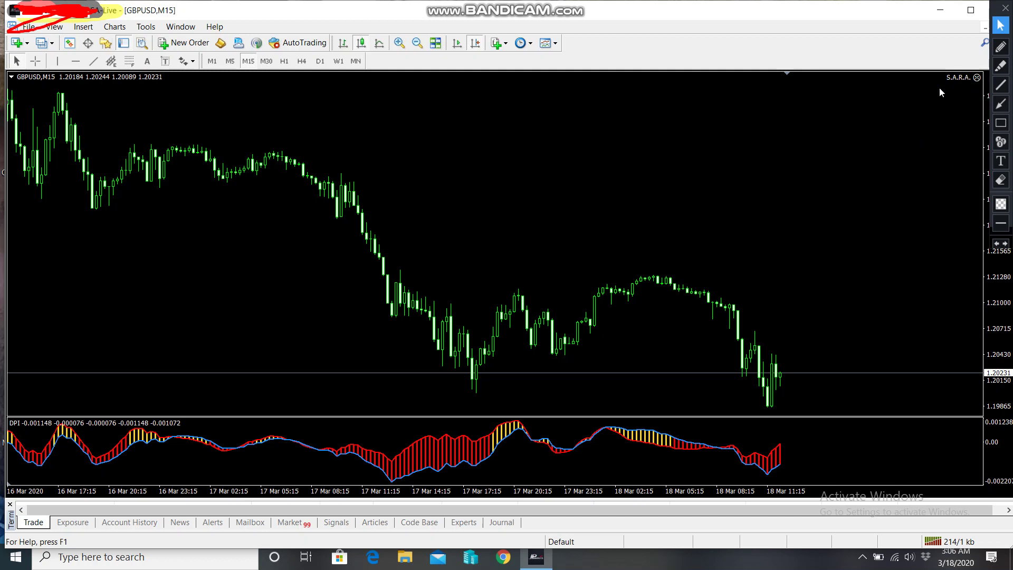
mouse_move(583, 21)
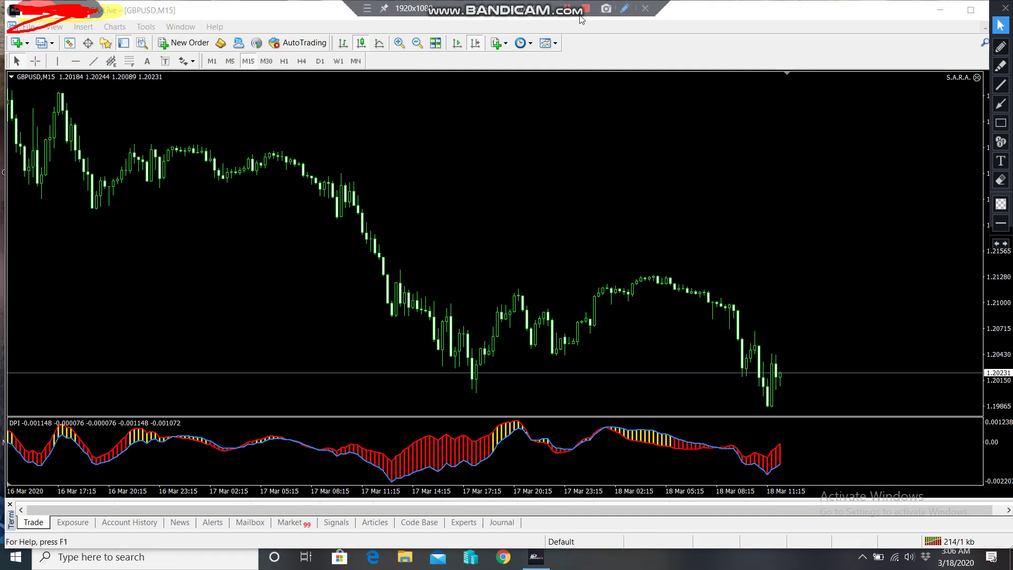
mouse_move(565, 3)
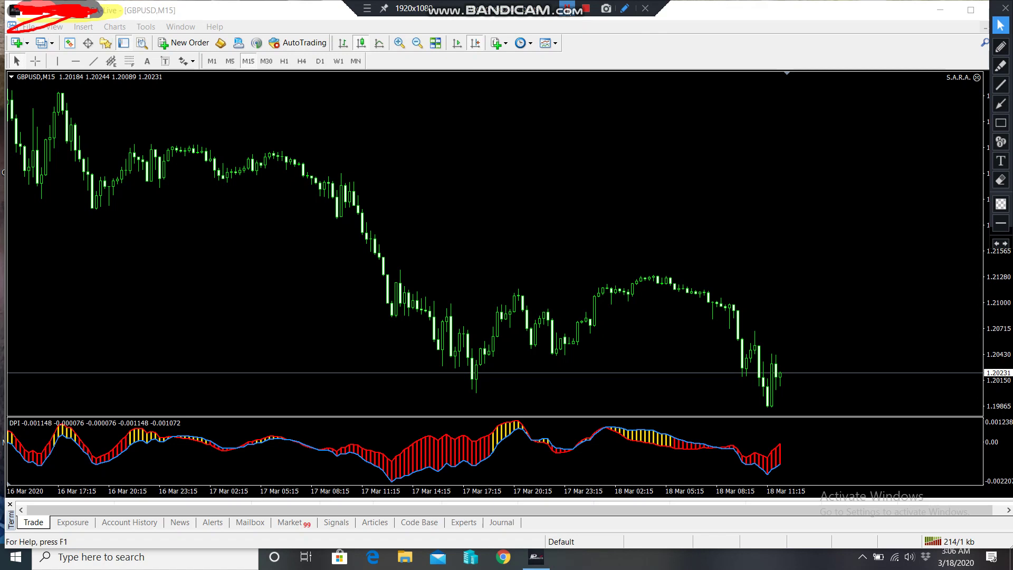
key(ctrl+n)
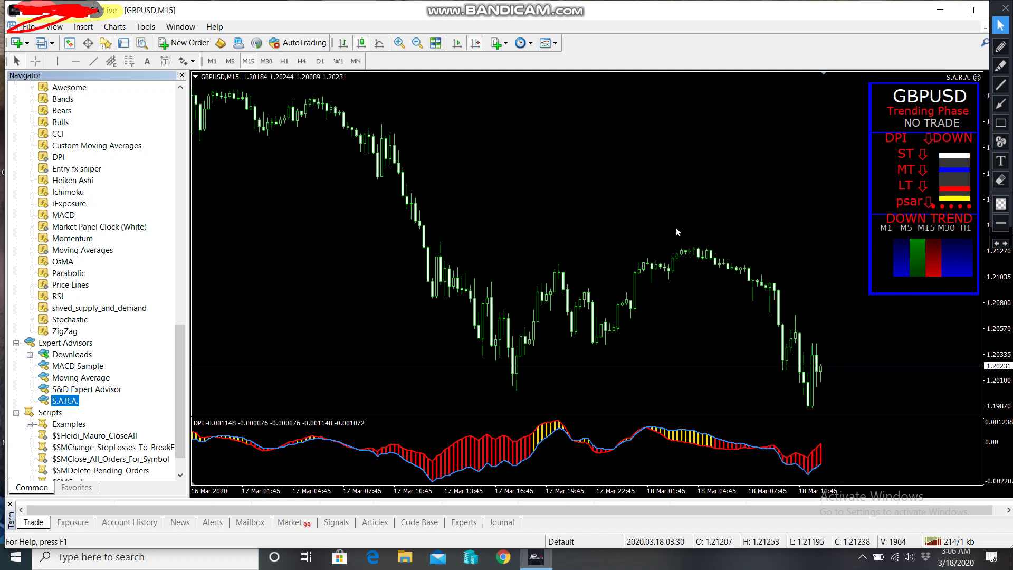
click(182, 76)
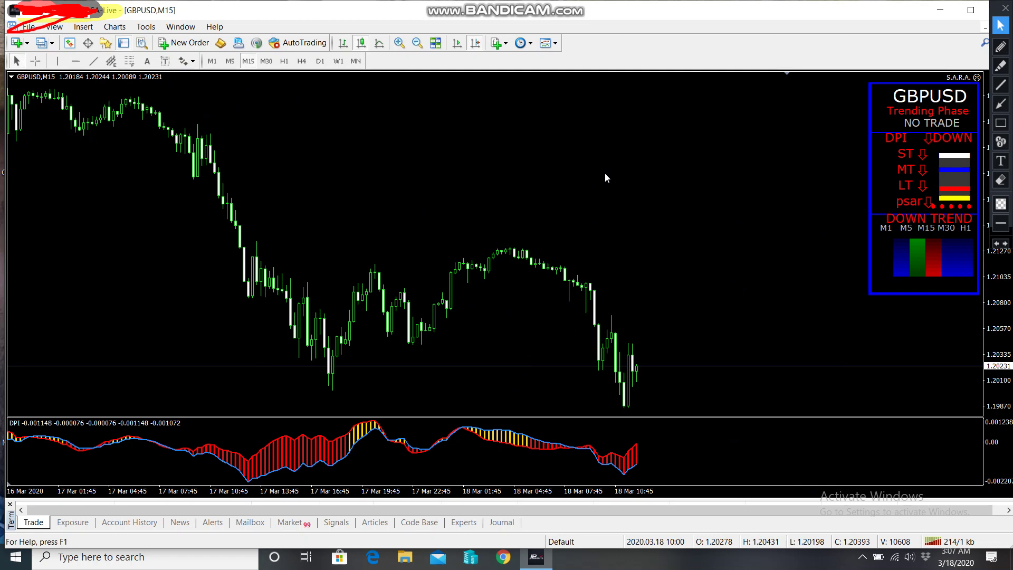
- Apply the Kingnathy3Nas100Robotfinal template to the GBPUSD chart and enable AutoTrading
right_click(480, 182)
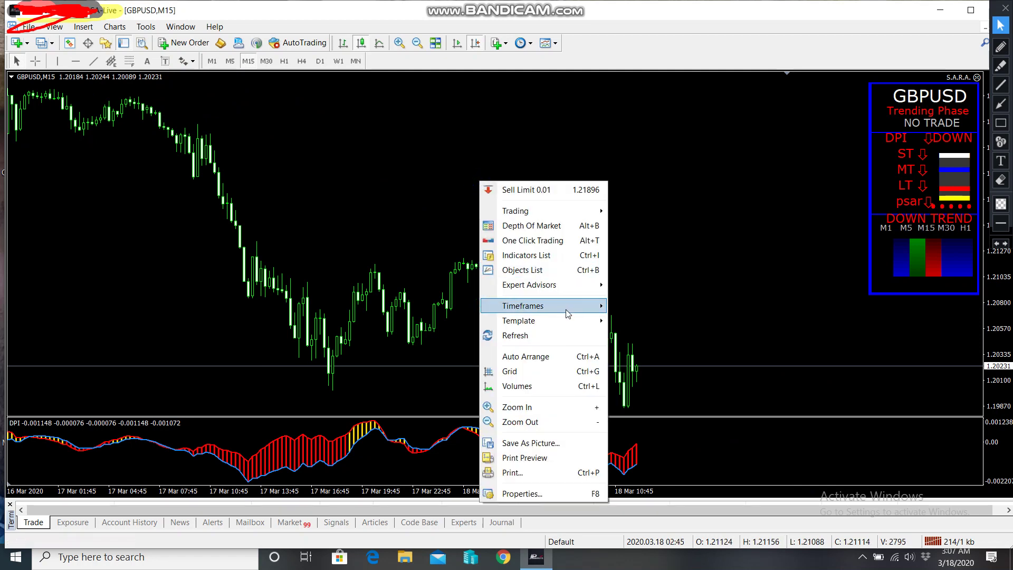
mouse_move(566, 321)
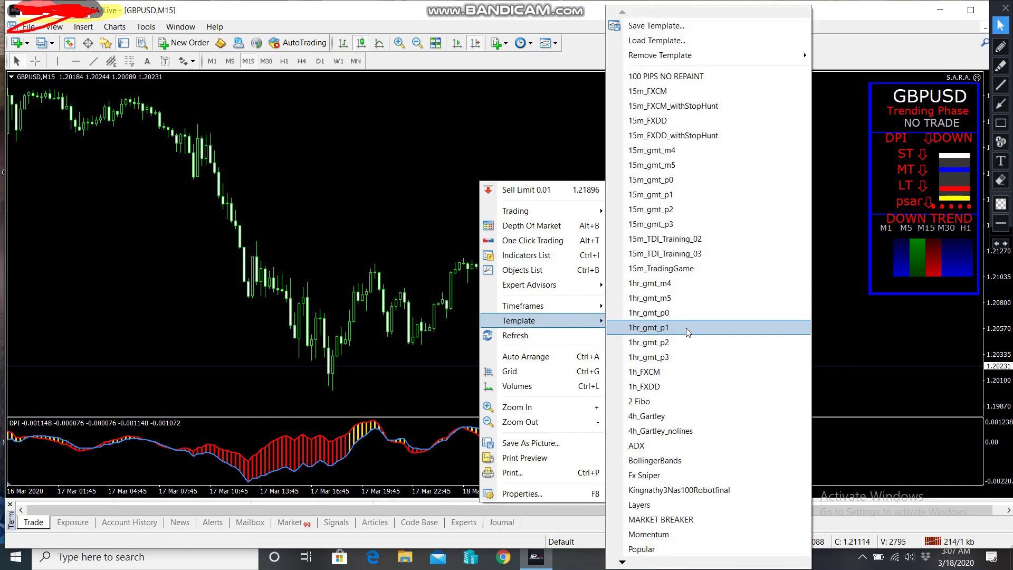
click(698, 490)
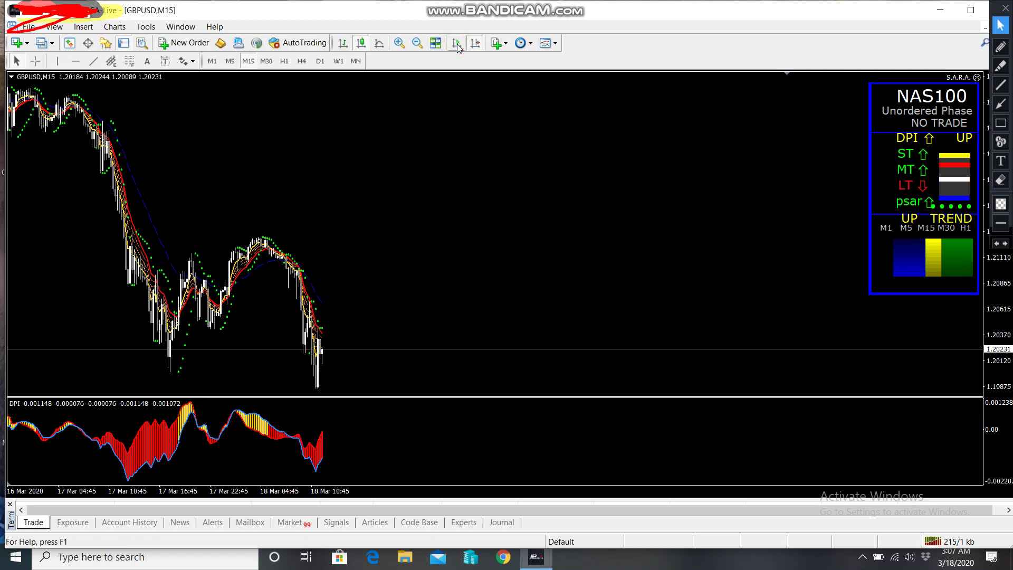
click(313, 42)
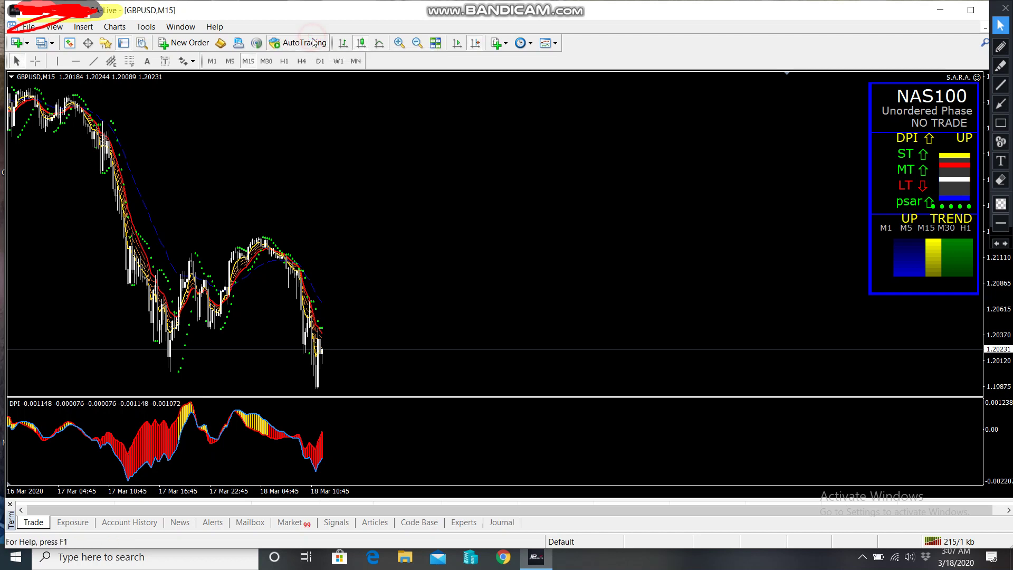
- Reapply the Kingnathy3Nas100Robotfinal template to the GBPUSD chart
right_click(451, 135)
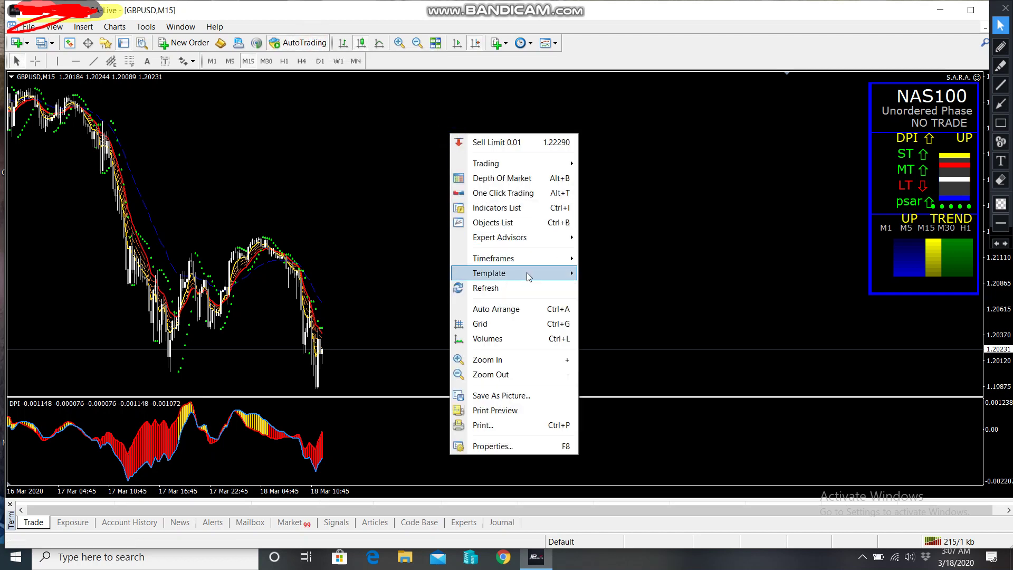
mouse_move(526, 273)
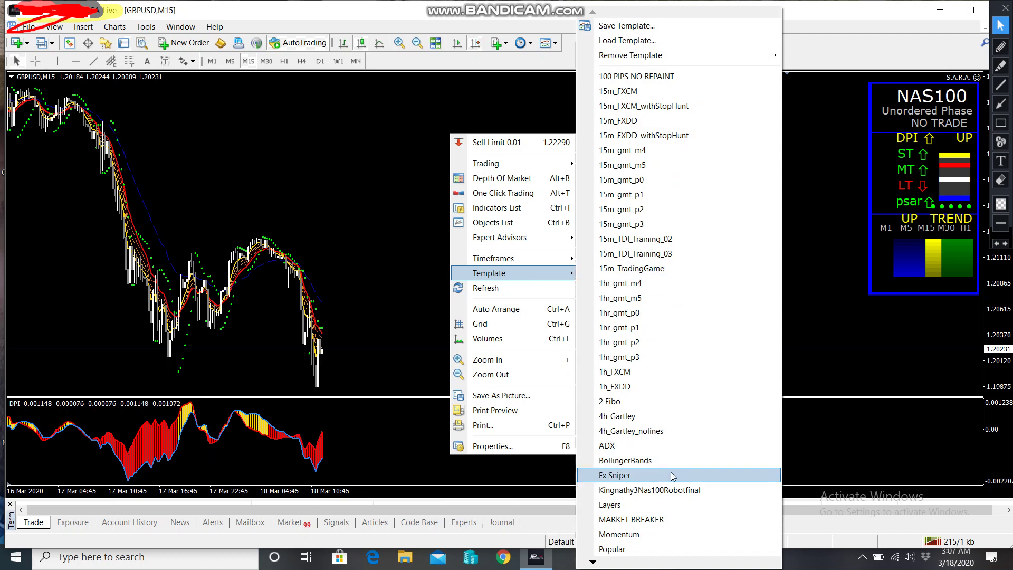
click(684, 491)
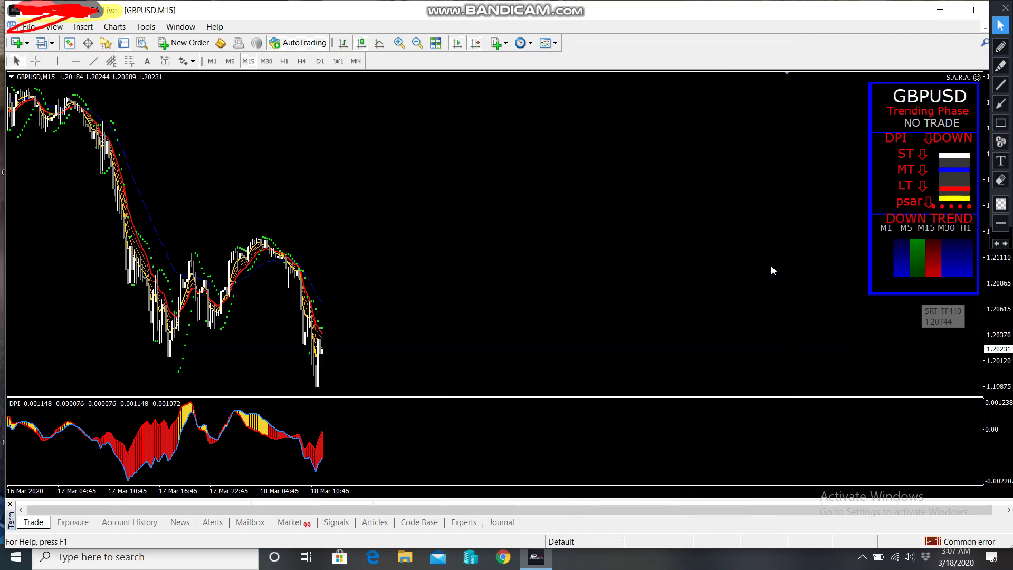
click(457, 47)
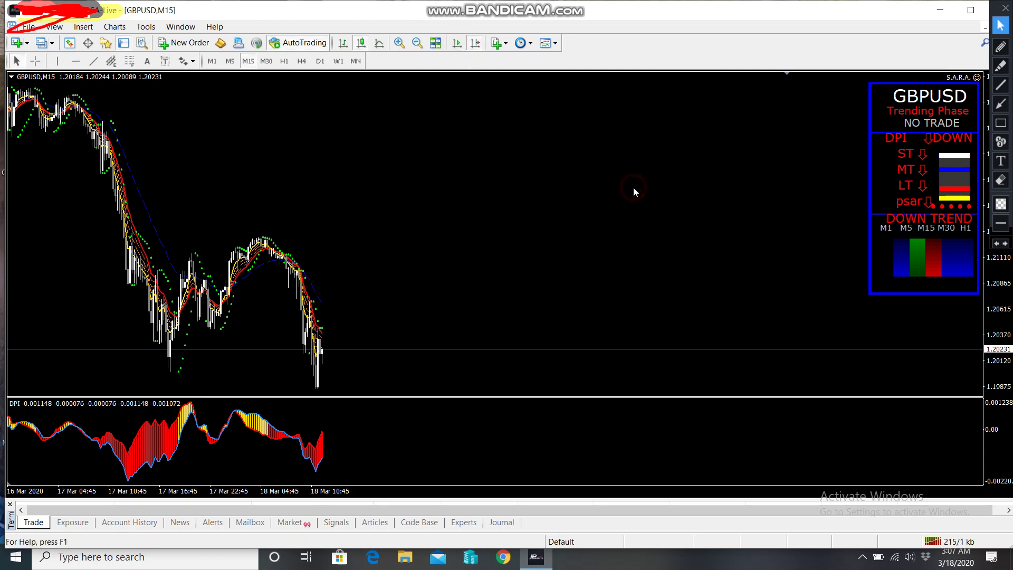
- Set the S.A.R.A. expert advisor's LotSize input to 0.01 on the GBPUSD chart
right_click(769, 182)
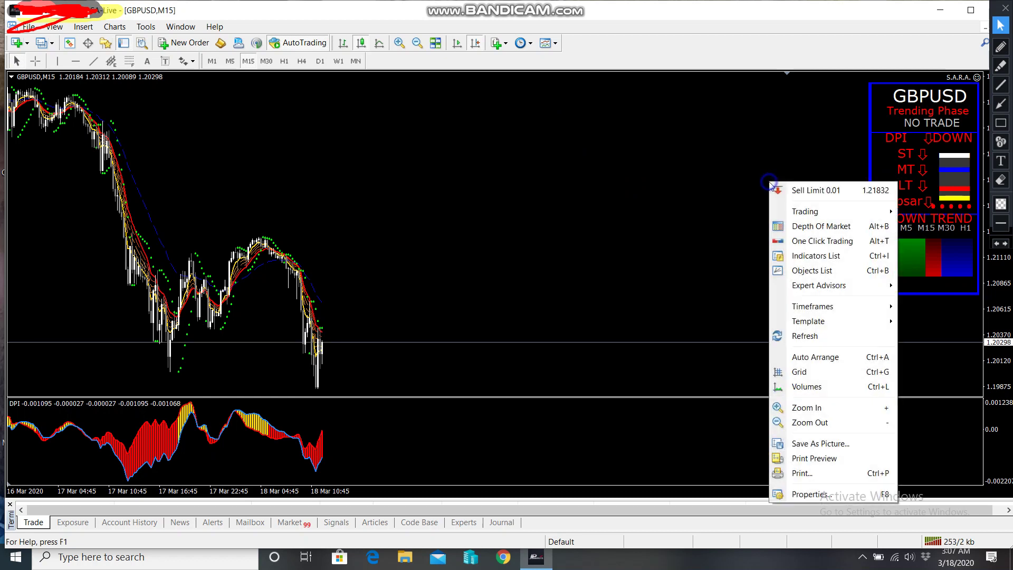
mouse_move(855, 284)
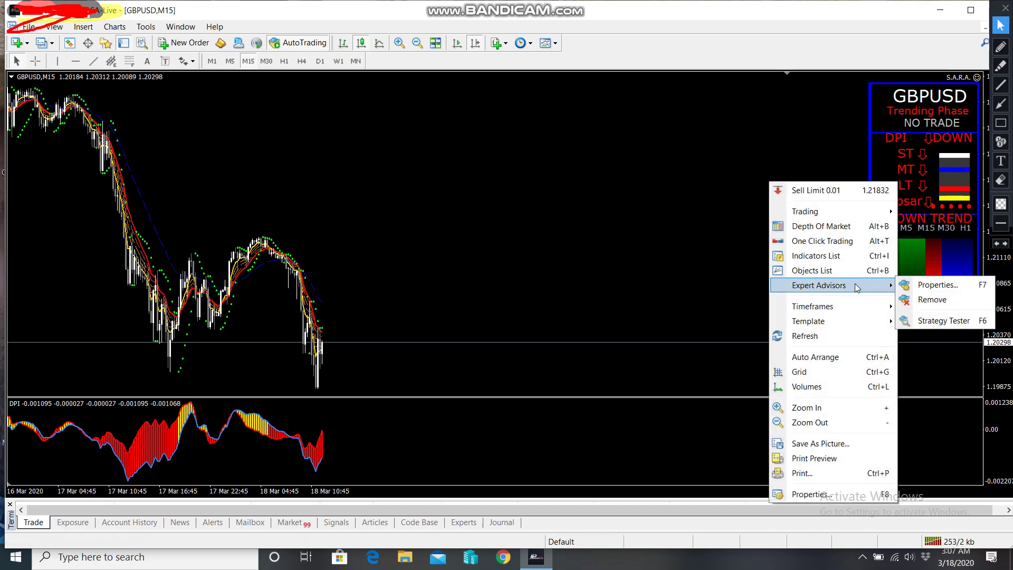
click(935, 285)
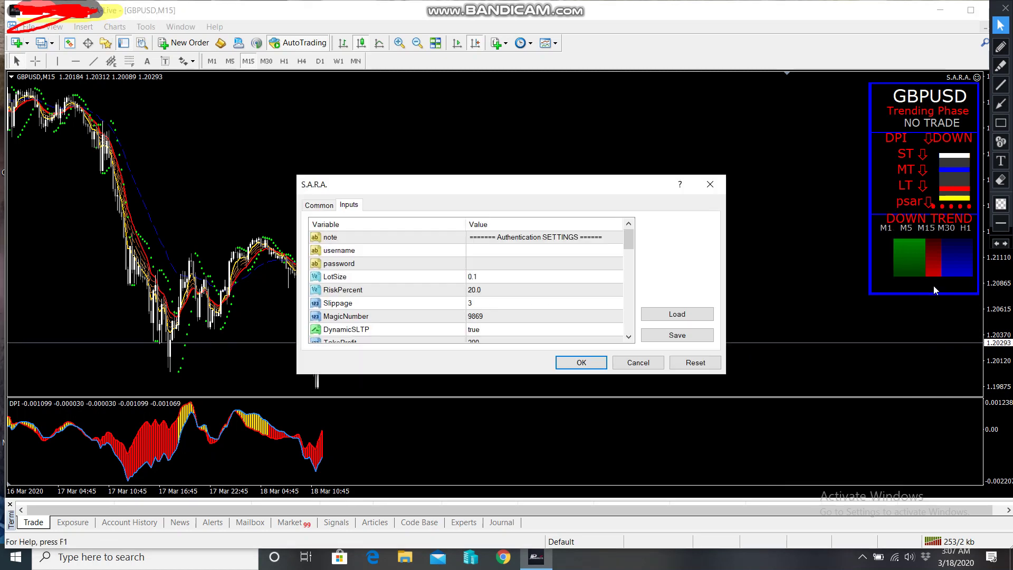
double_click(493, 275)
text(0.)
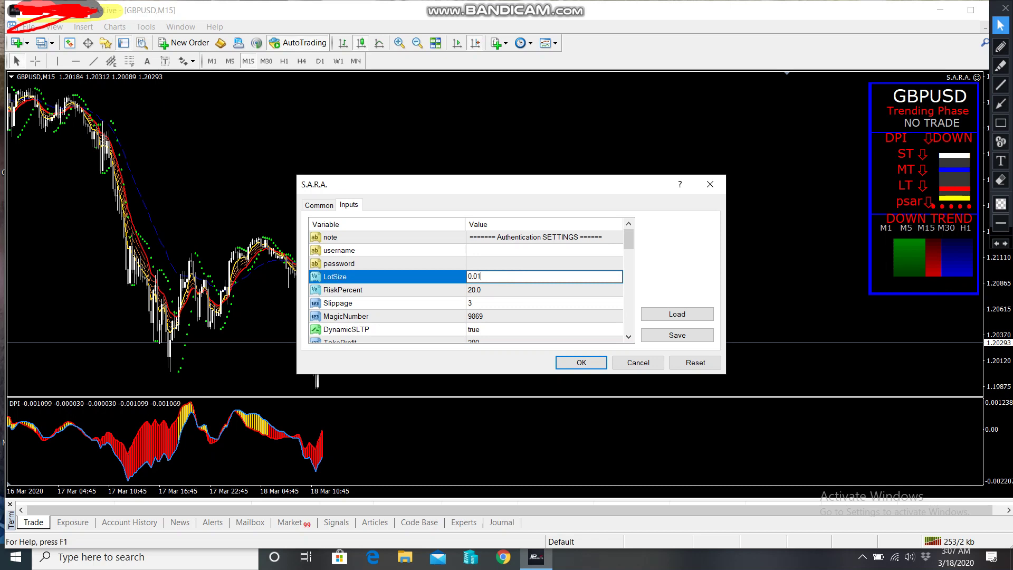
click(592, 368)
click(593, 369)
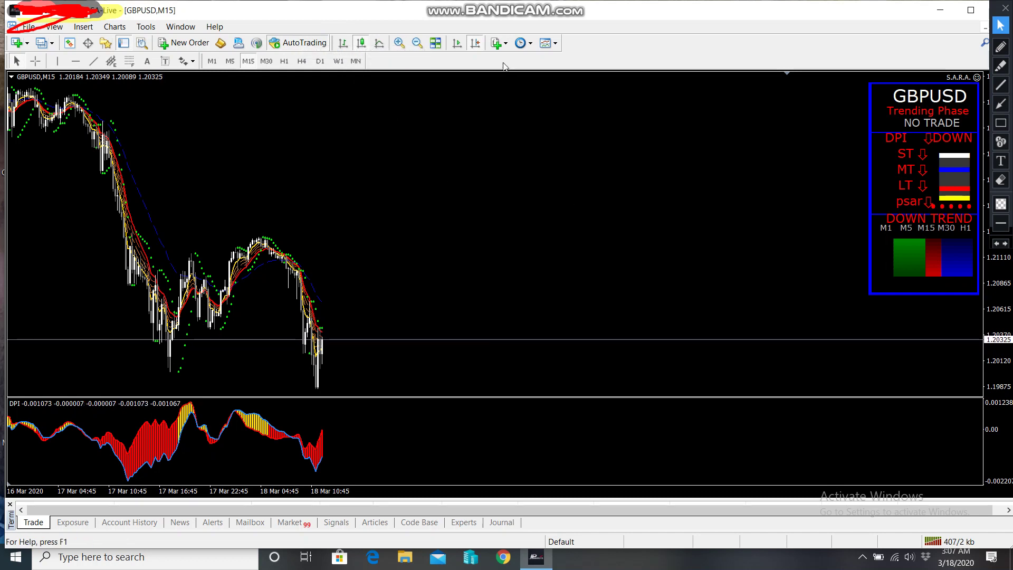
- Switch the GBPUSD chart to the M1 timeframe
drag(413, 236, 578, 220)
click(213, 62)
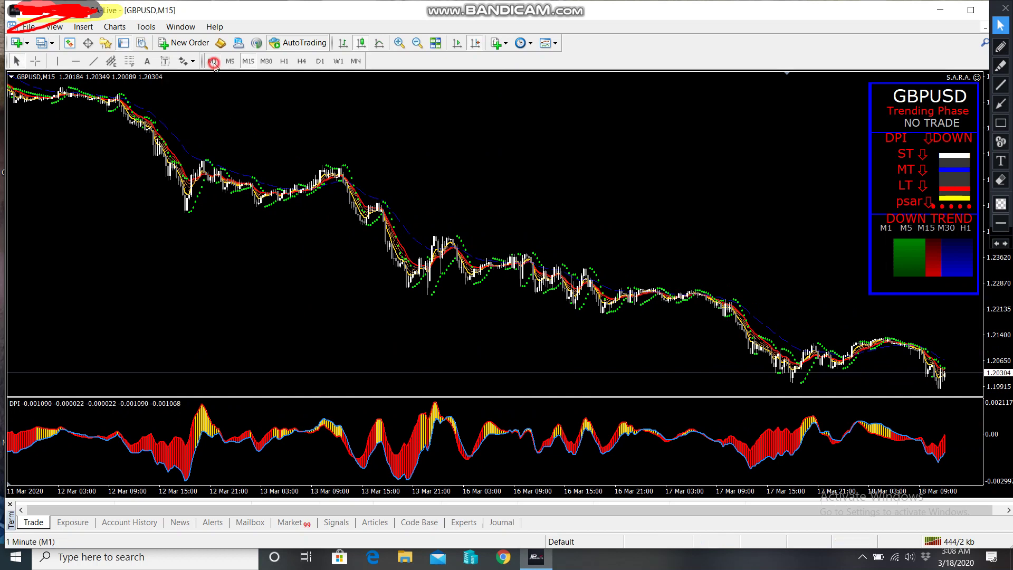
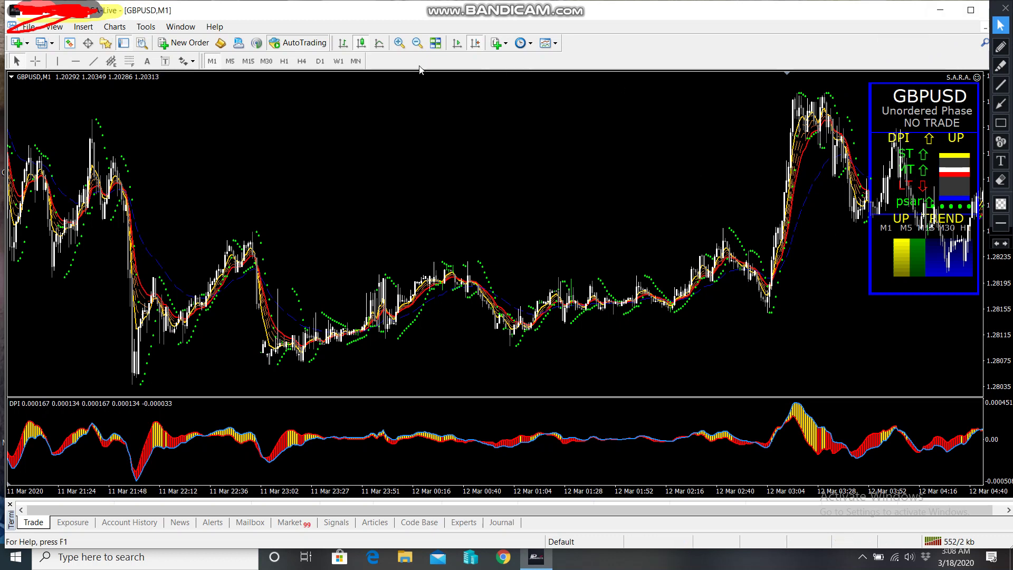
click(28, 27)
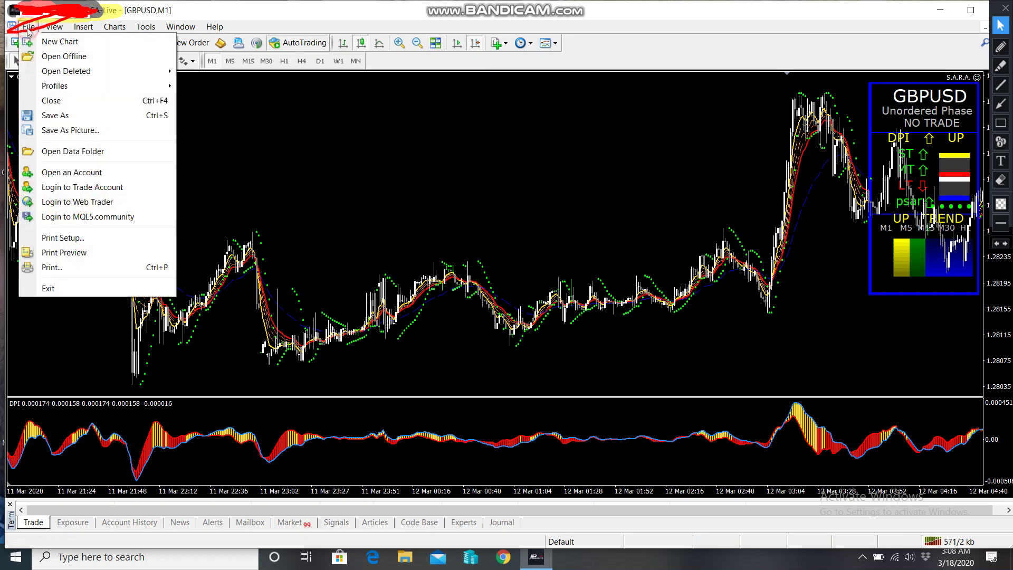
click(104, 151)
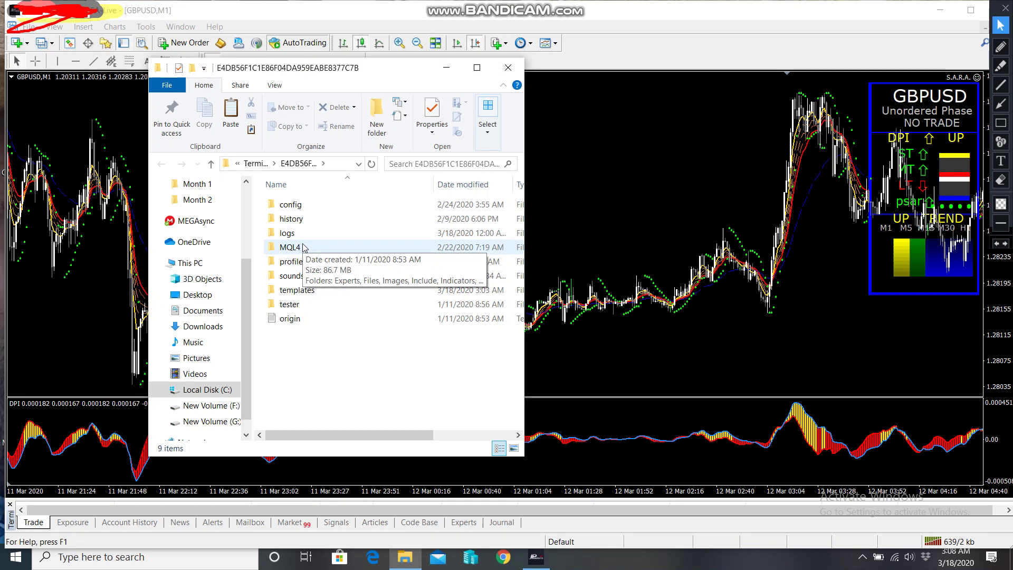
click(517, 64)
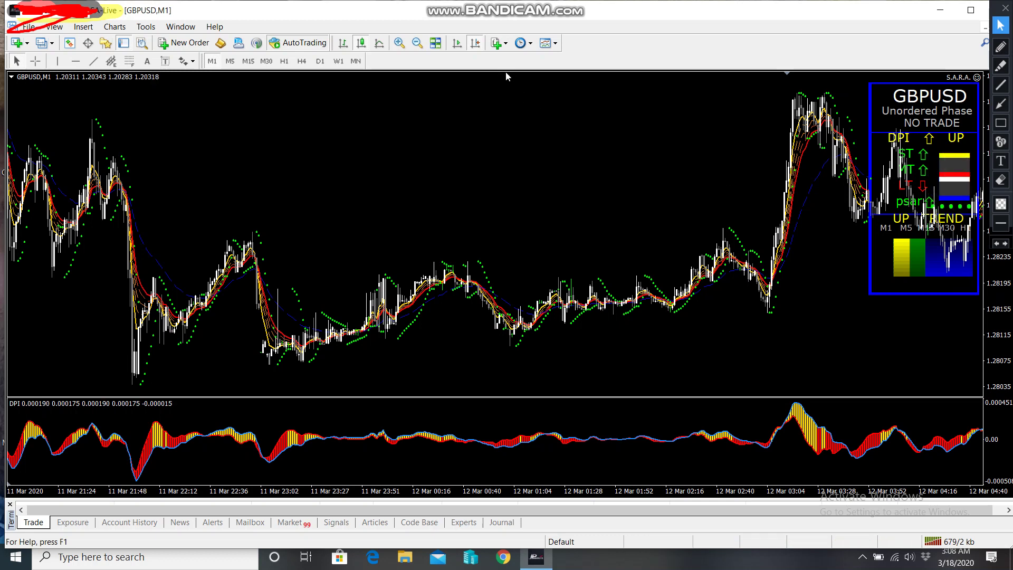
- Return the GBPUSD chart to the M15 timeframe and accept the sell order proposed by the S.A.R.A. Trading Assistant
mouse_move(586, 222)
mouse_down()
mouse_move(305, 201)
mouse_move(80, 220)
mouse_up()
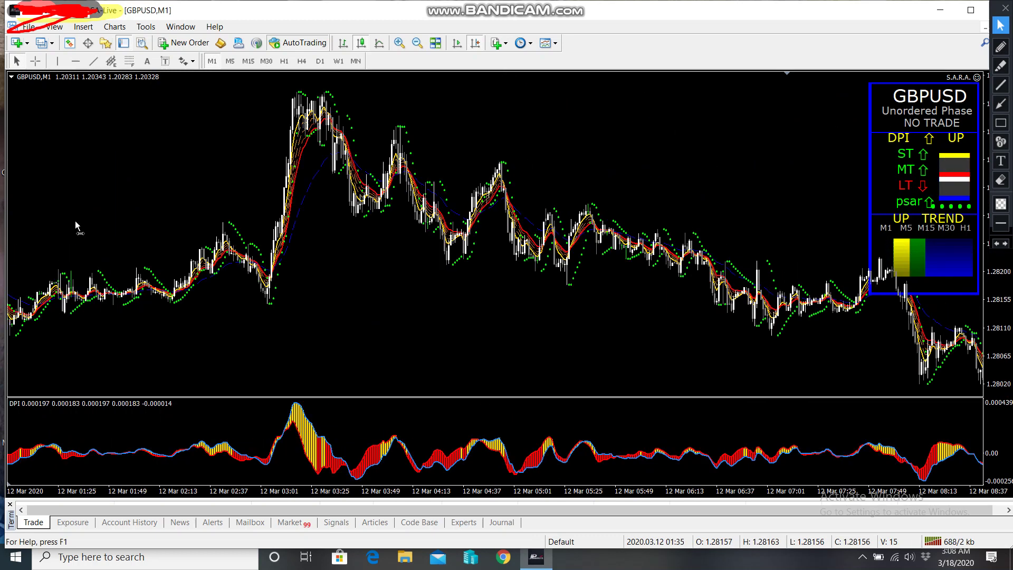
drag(631, 294, 135, 282)
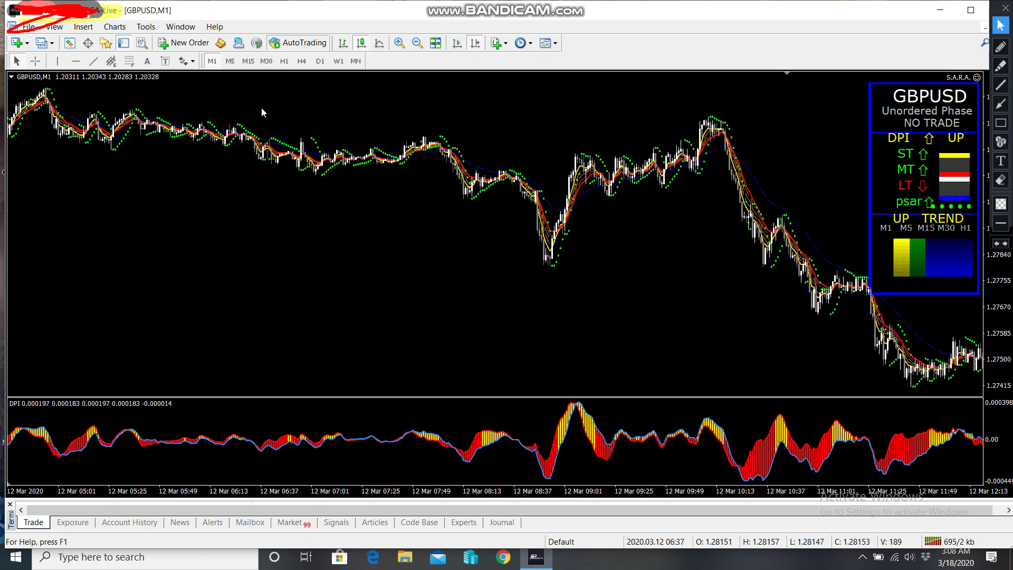
click(249, 61)
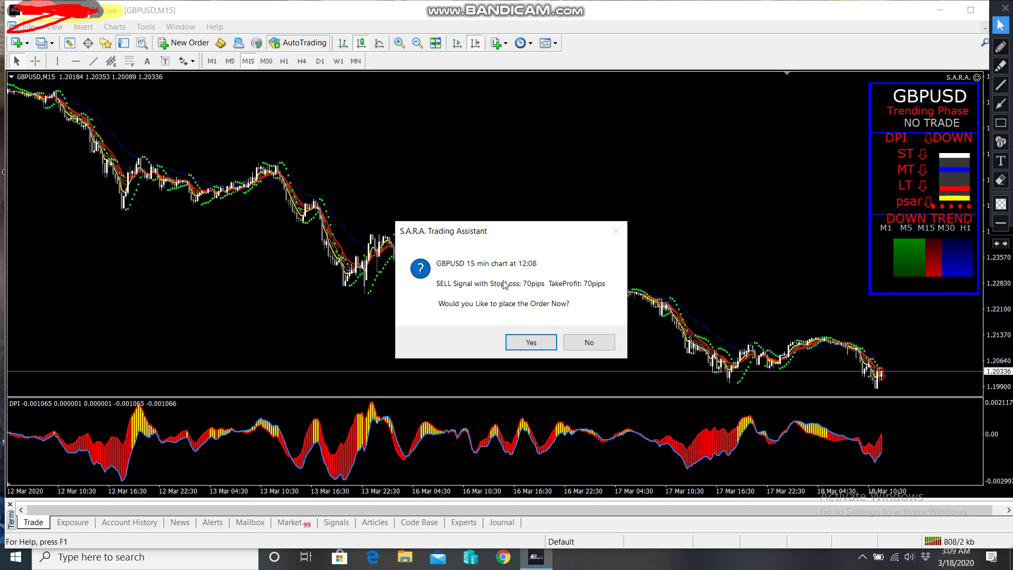
click(532, 343)
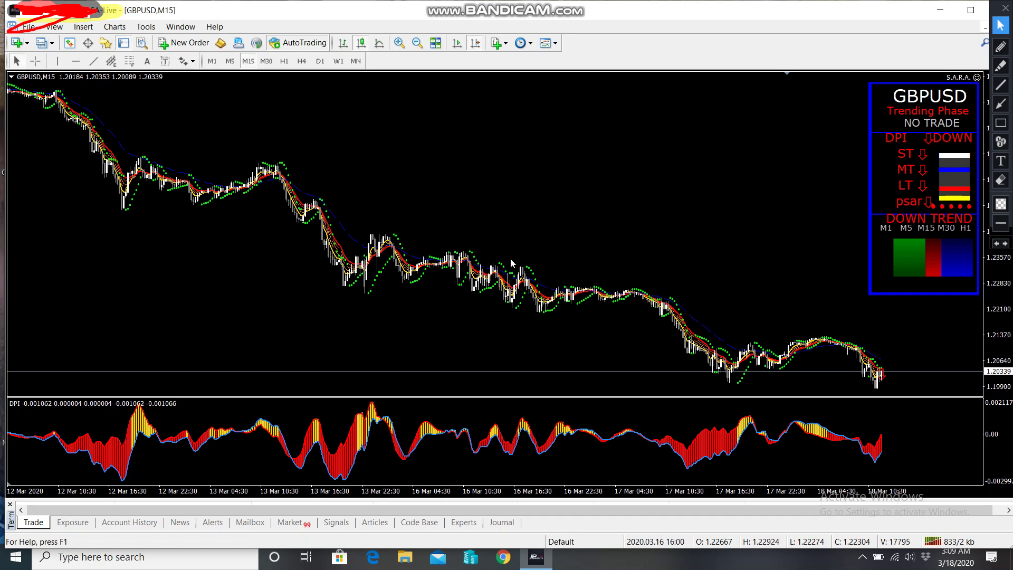
- Open the MQL4 Indicators folder from the terminal's data folder and the desktop's New folder (3) side by side
click(29, 27)
click(69, 151)
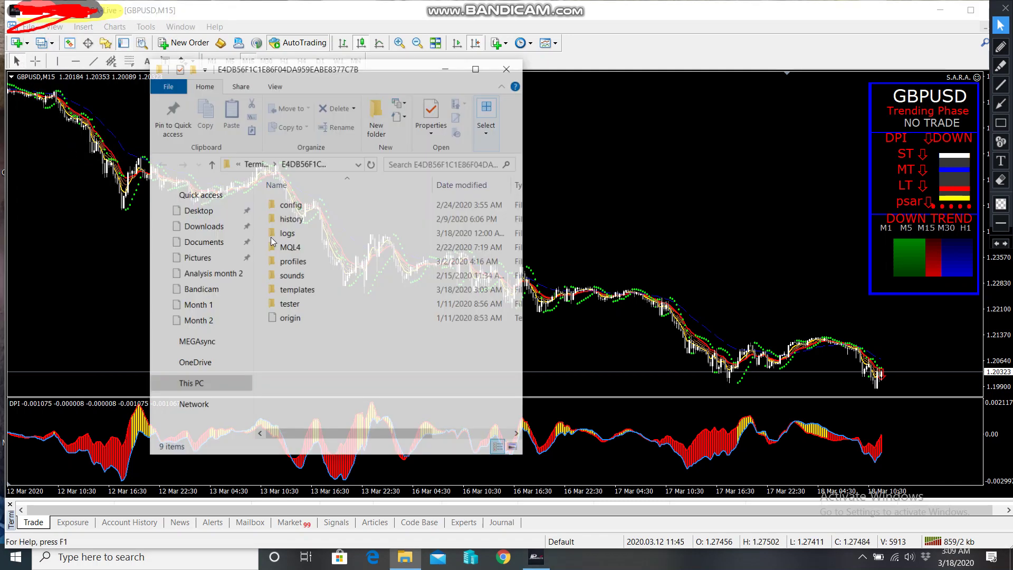
double_click(285, 247)
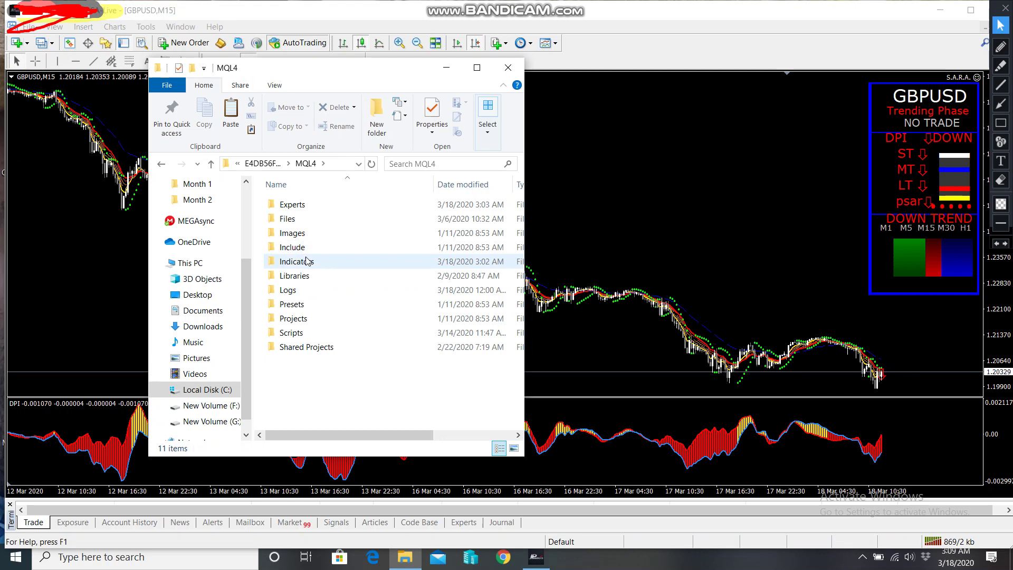
double_click(308, 261)
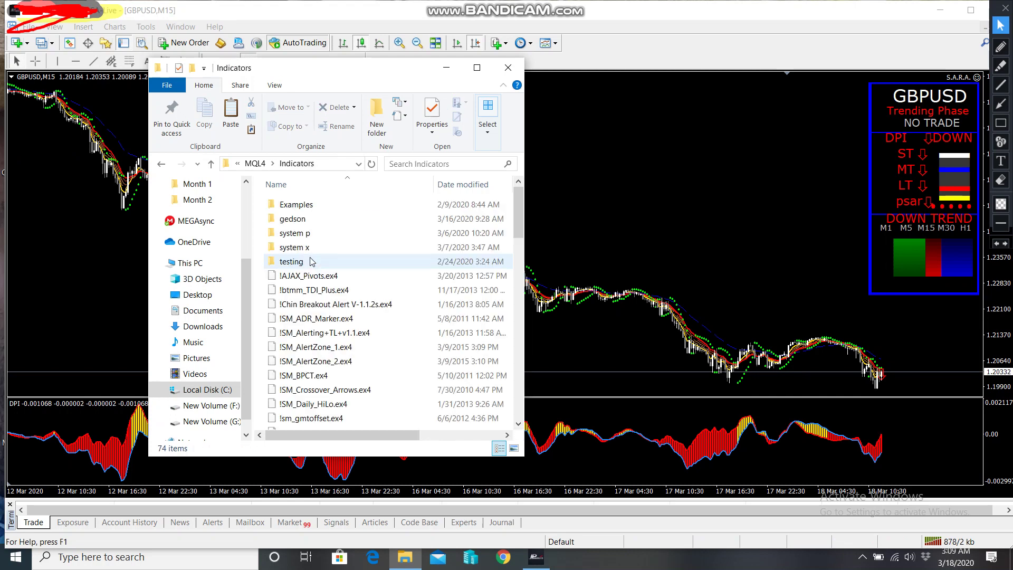
click(941, 10)
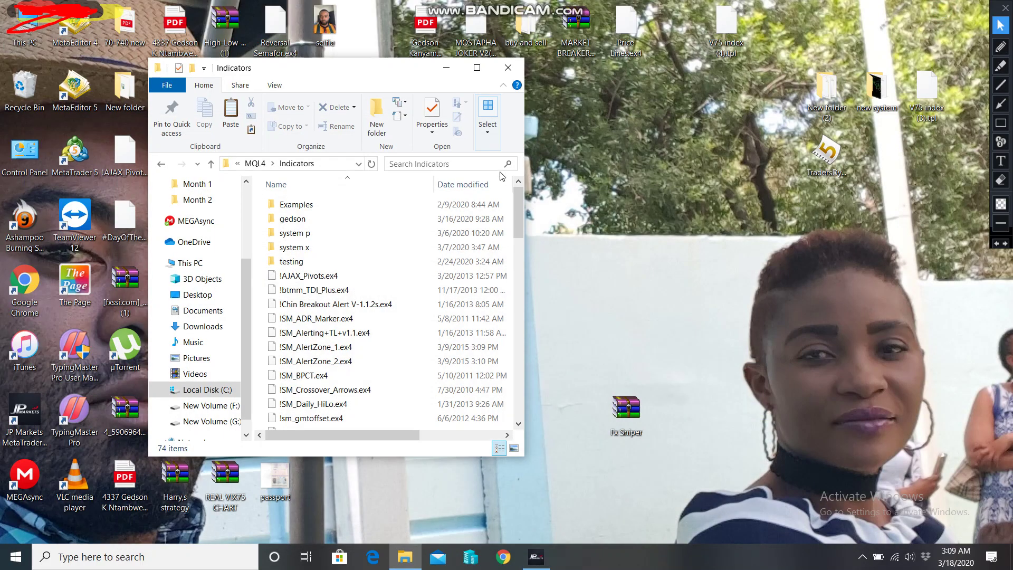
drag(406, 82, 840, 164)
click(465, 228)
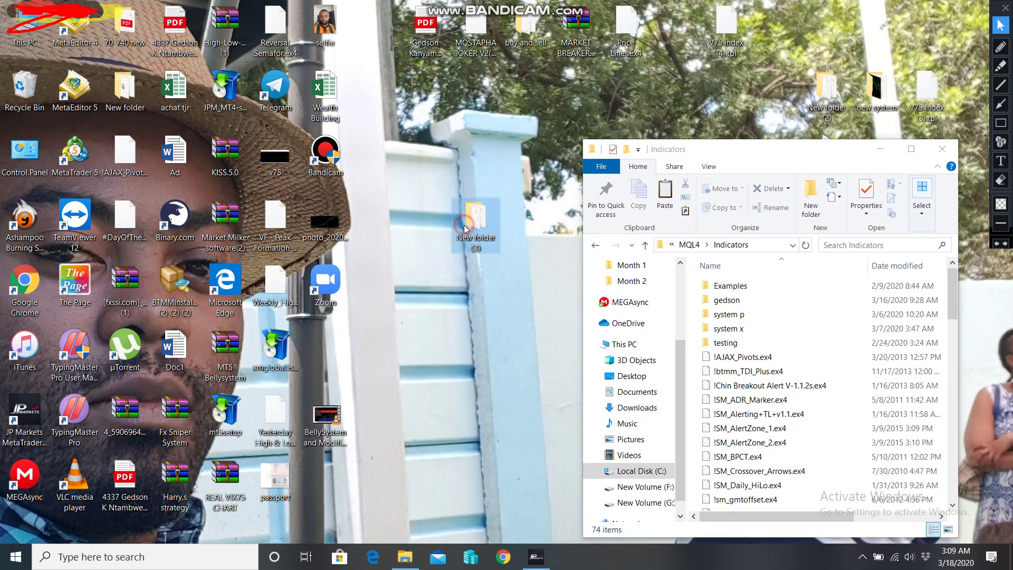
- Copy #4X Bheurekso Pattern.ex4 and Support Demand.ex4 from New folder (3) into the MQL4 Indicators folder and check the file list
click(345, 223)
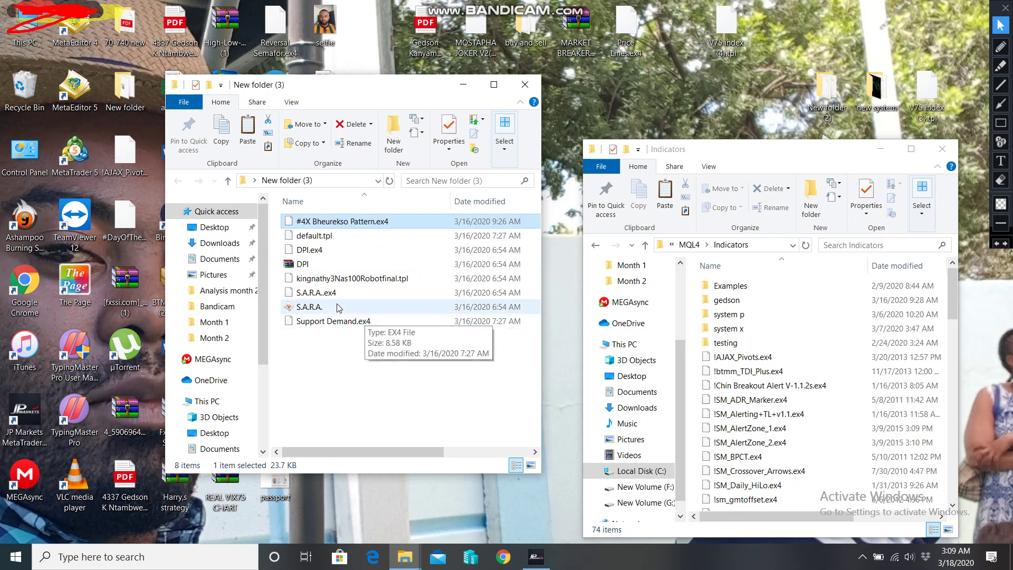
ctrl+click(346, 323)
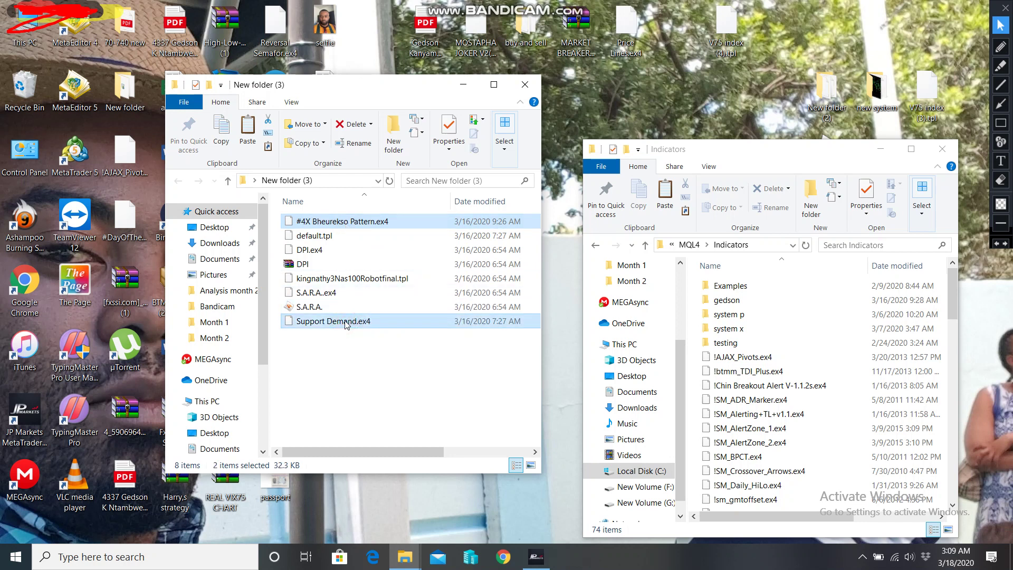
right_click(345, 323)
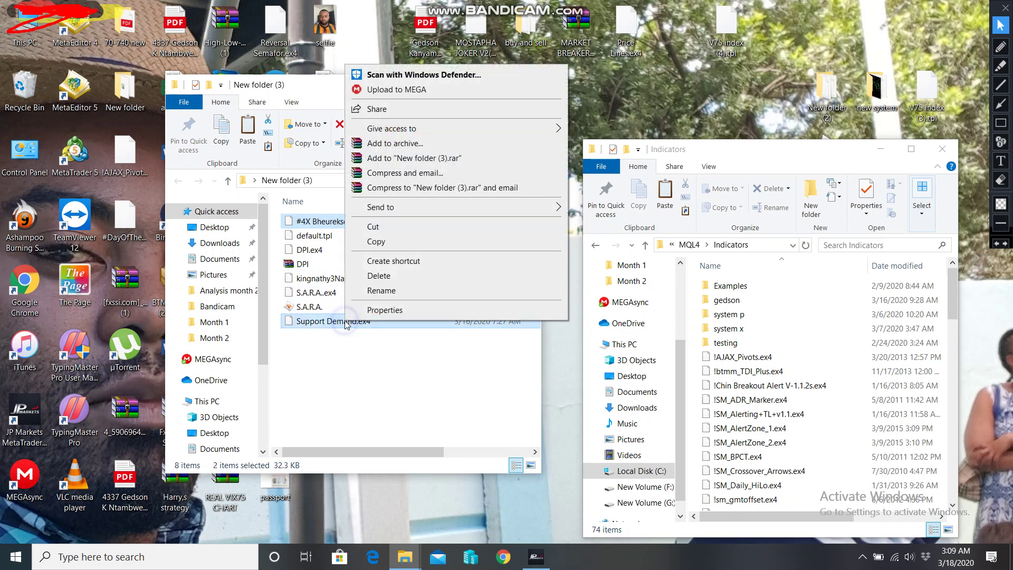
click(385, 246)
click(772, 416)
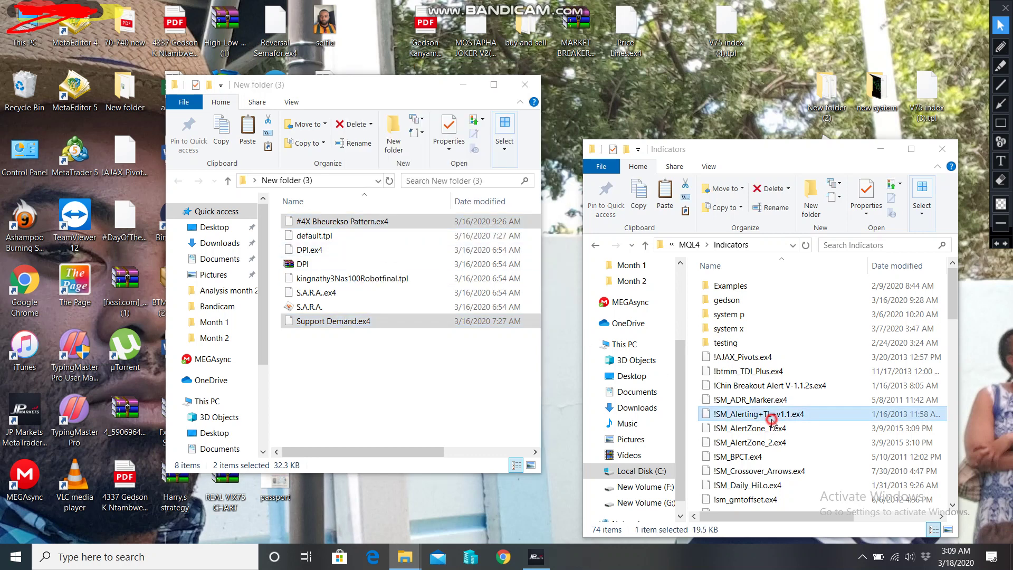
right_click(772, 419)
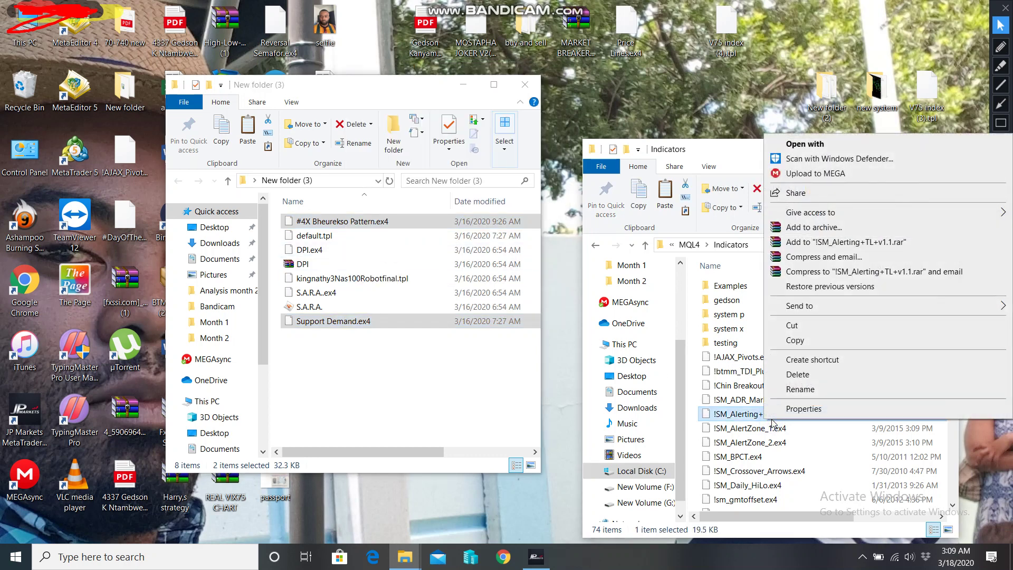
click(821, 443)
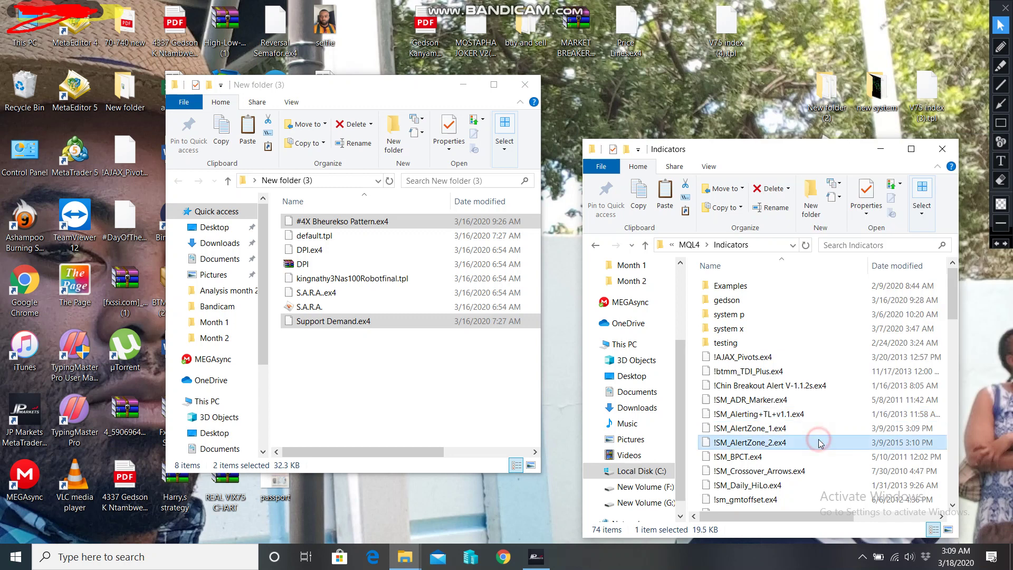
right_click(820, 444)
click(804, 456)
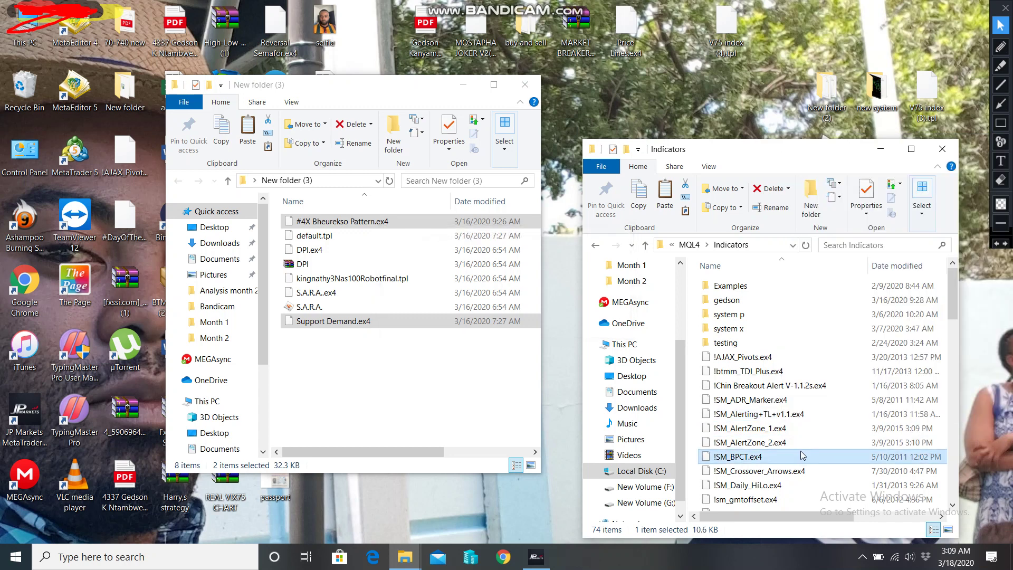
scroll(803, 455, down, 20)
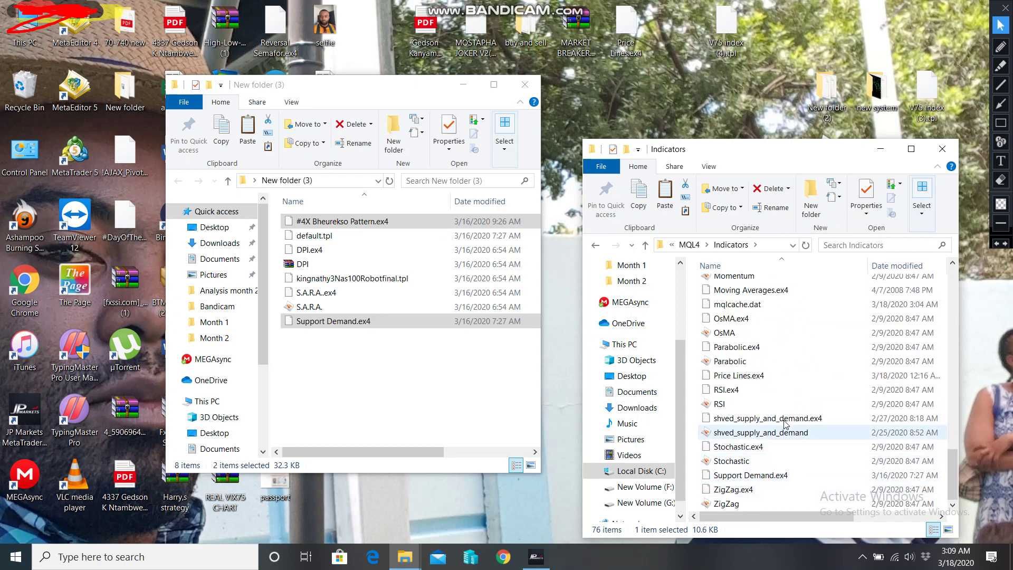
scroll(808, 347, up, 7)
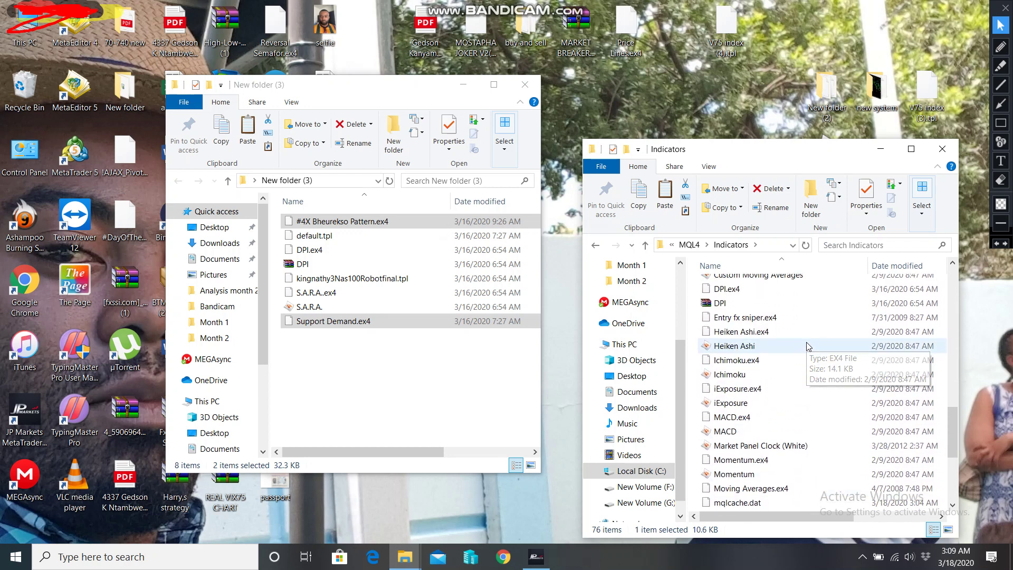
scroll(808, 346, up, 6)
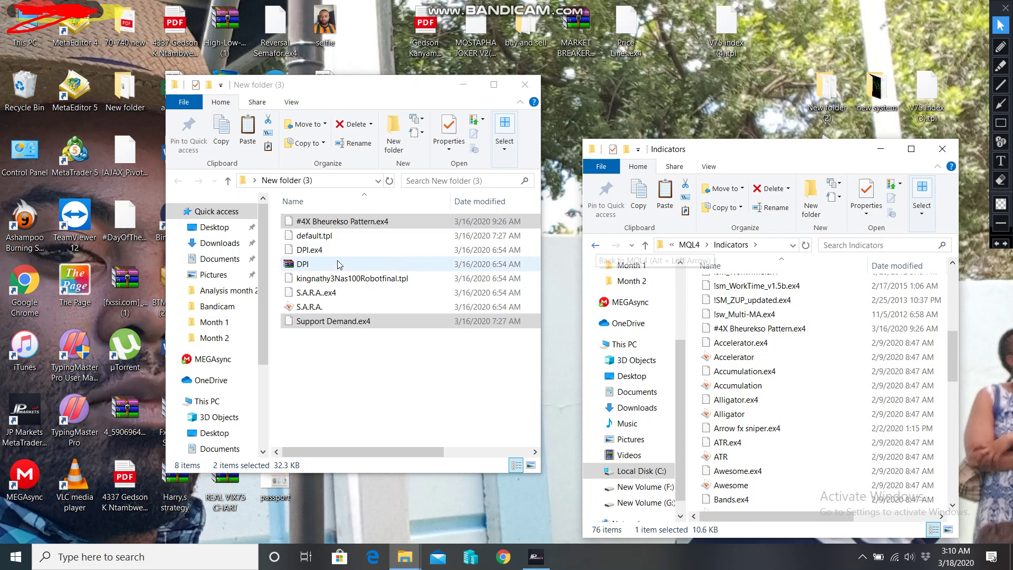
- Copy default.tpl from New folder (3), open the terminal's templates folder and locate default.tpl there
click(329, 239)
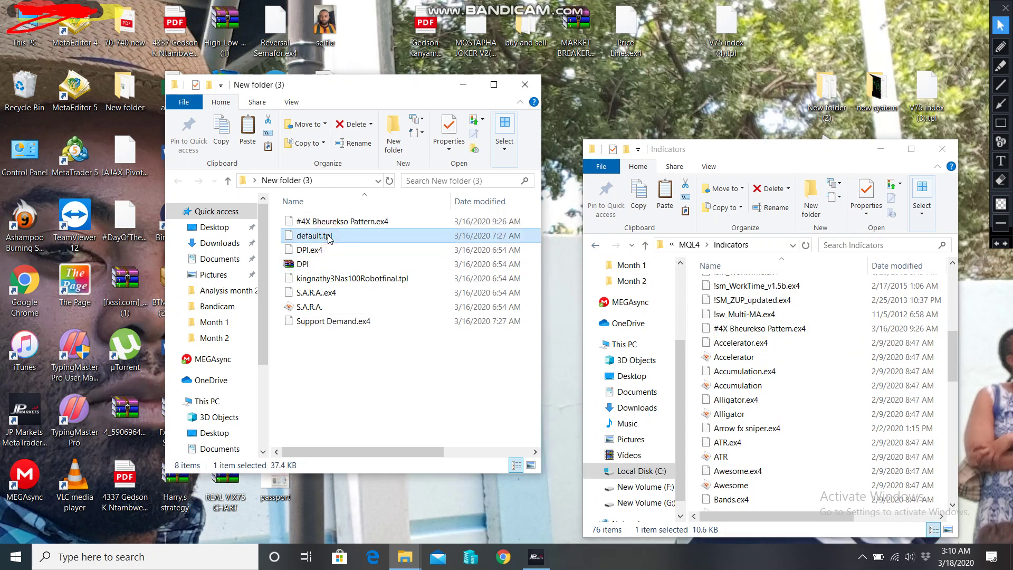
right_click(329, 238)
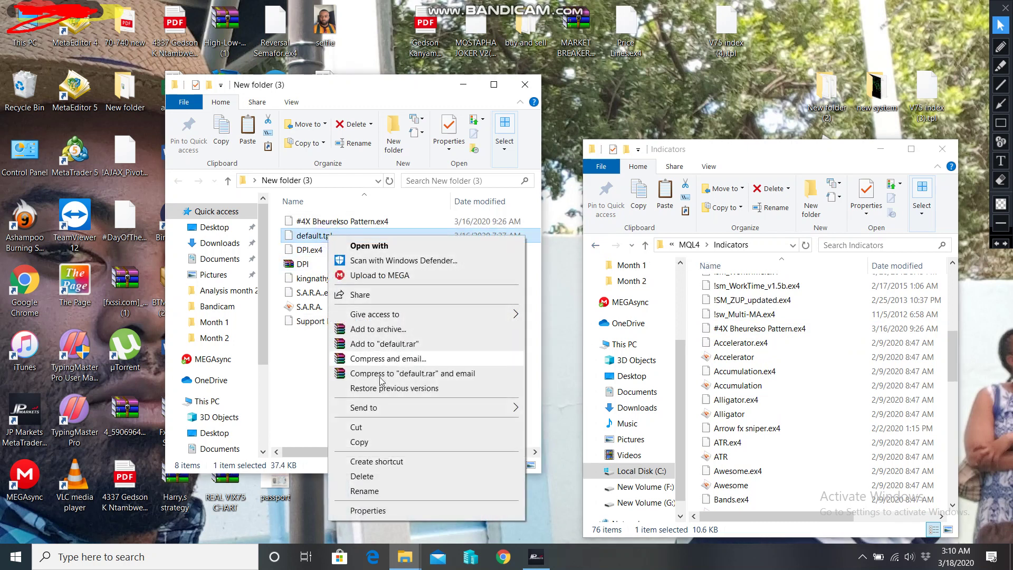
click(359, 442)
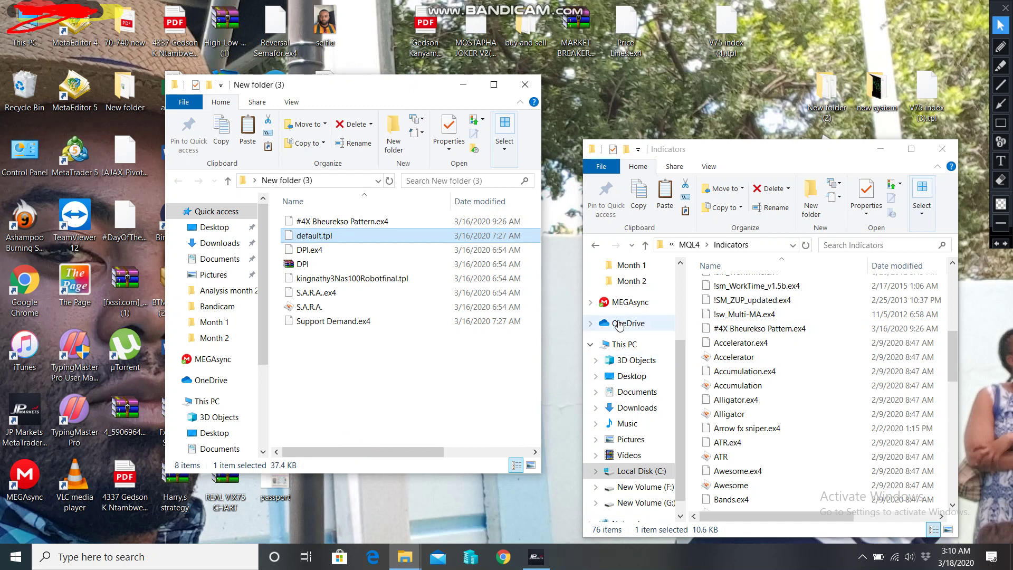
click(596, 246)
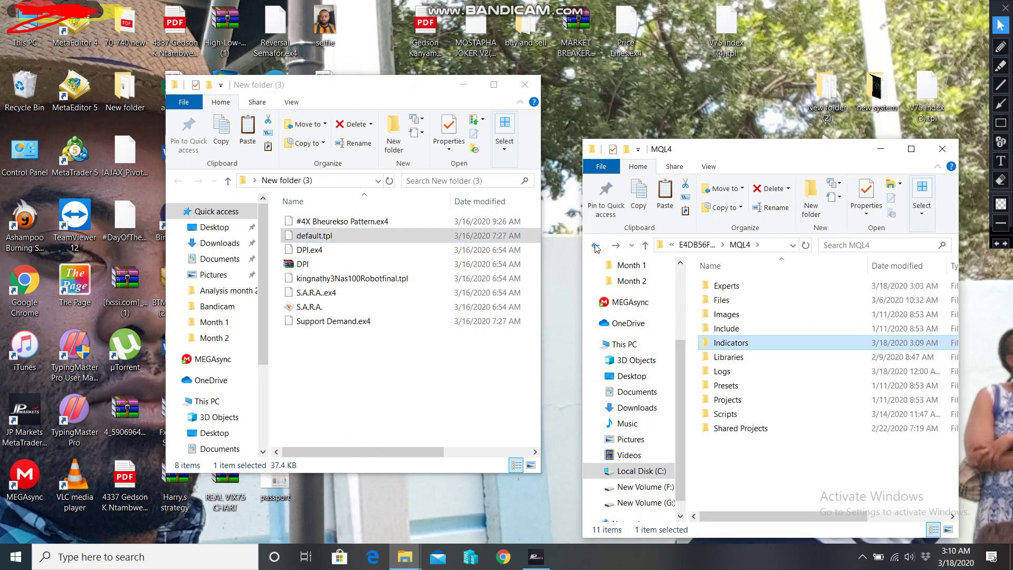
click(595, 246)
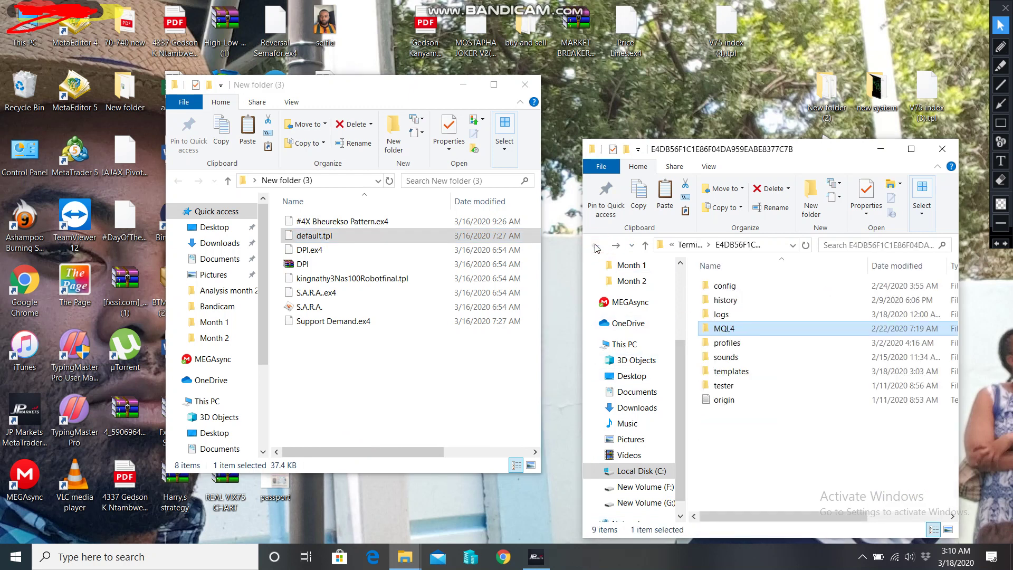
double_click(746, 377)
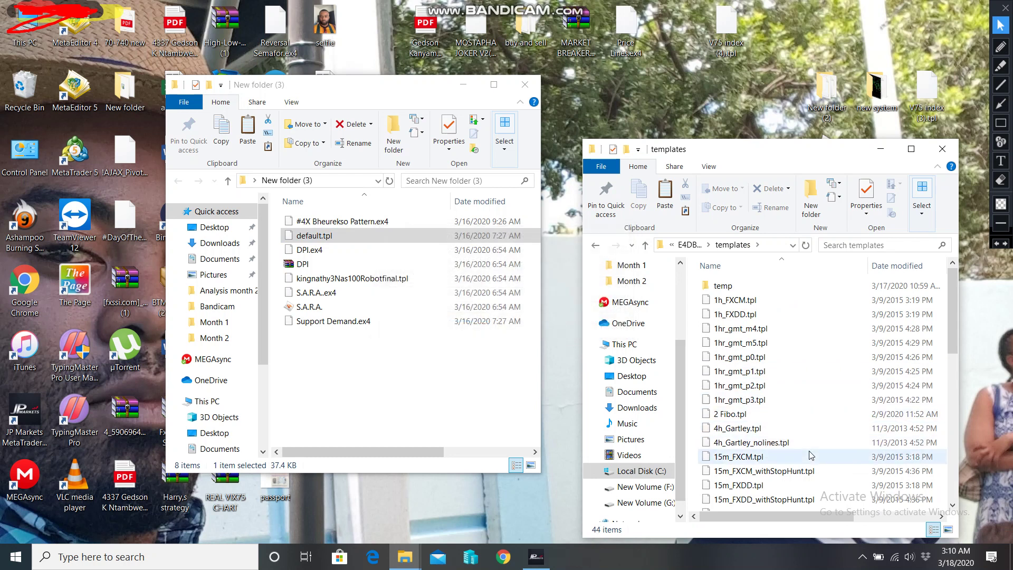
scroll(811, 454, down, 9)
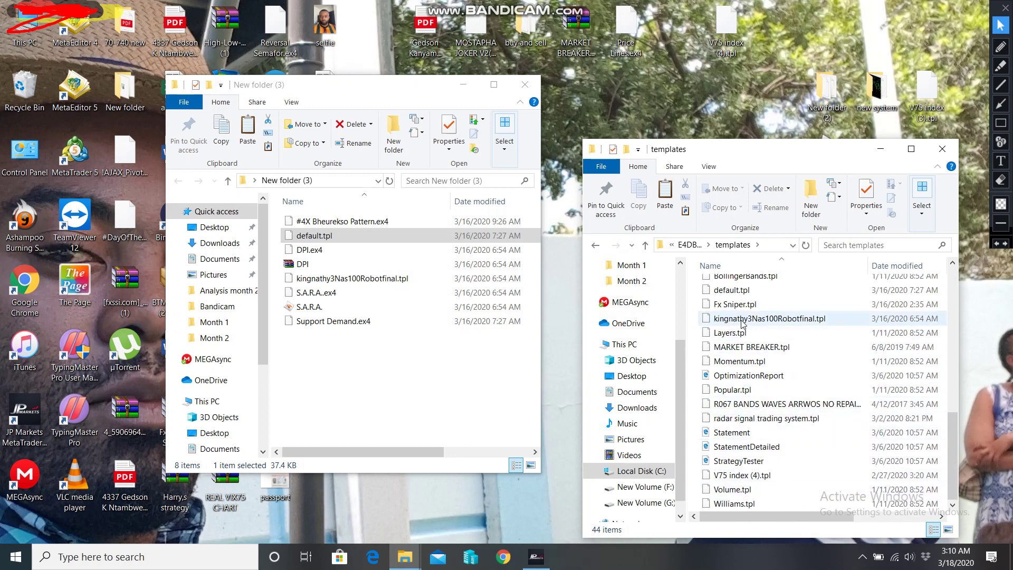
click(746, 291)
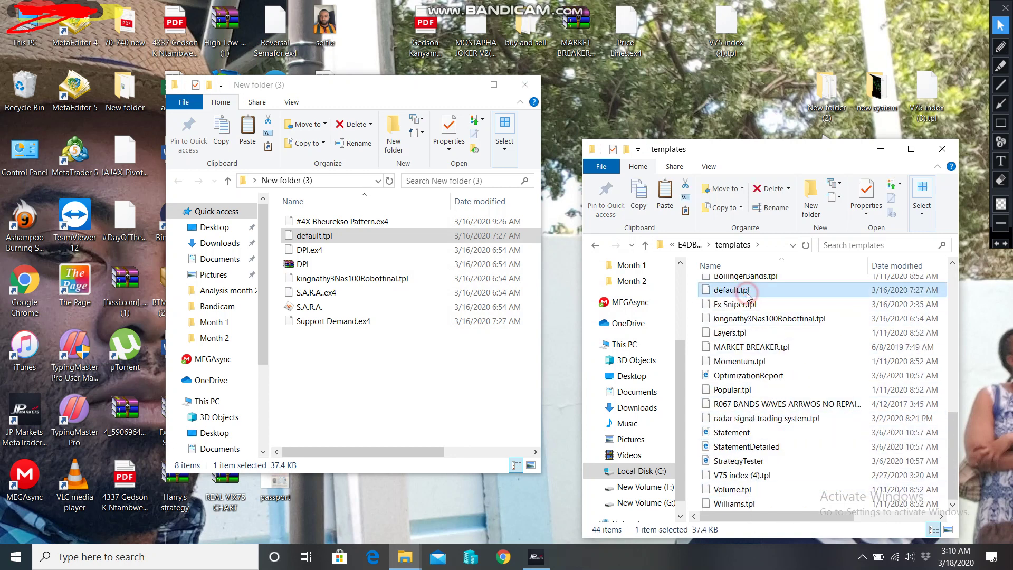
- Close both folder windows and restart the JP Markets MetaTrader 4 terminal
click(943, 149)
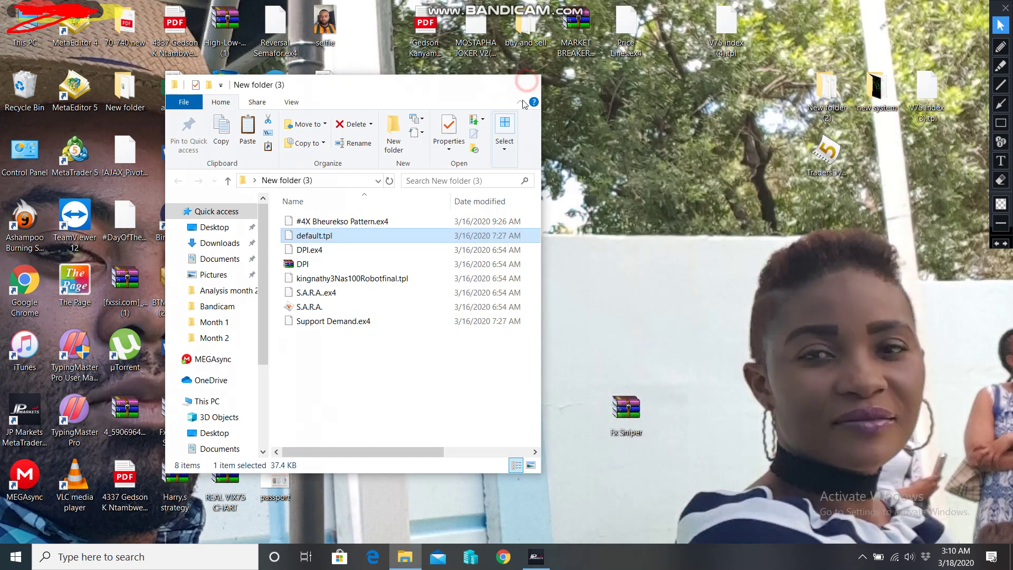
click(525, 85)
right_click(536, 550)
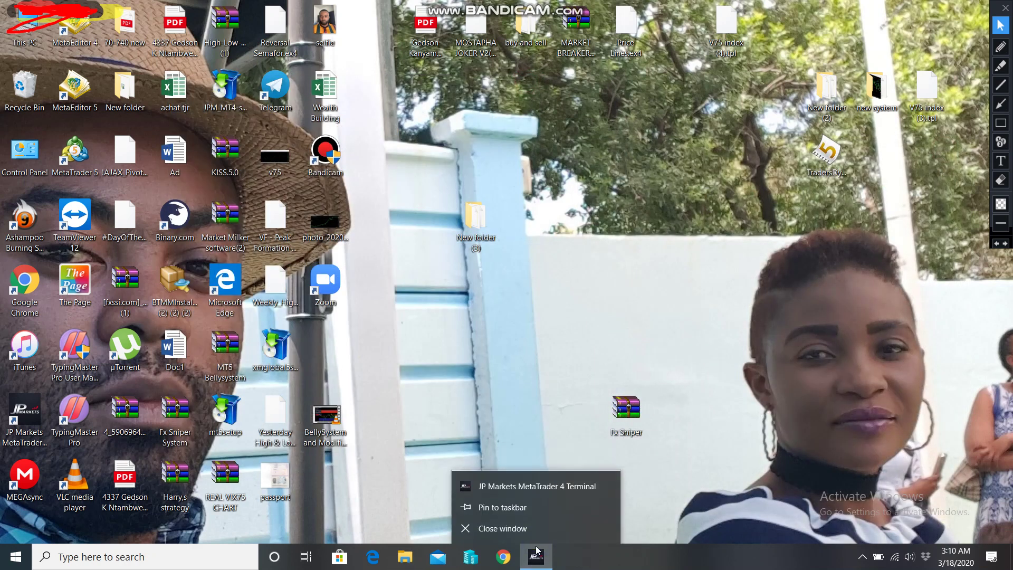
click(513, 529)
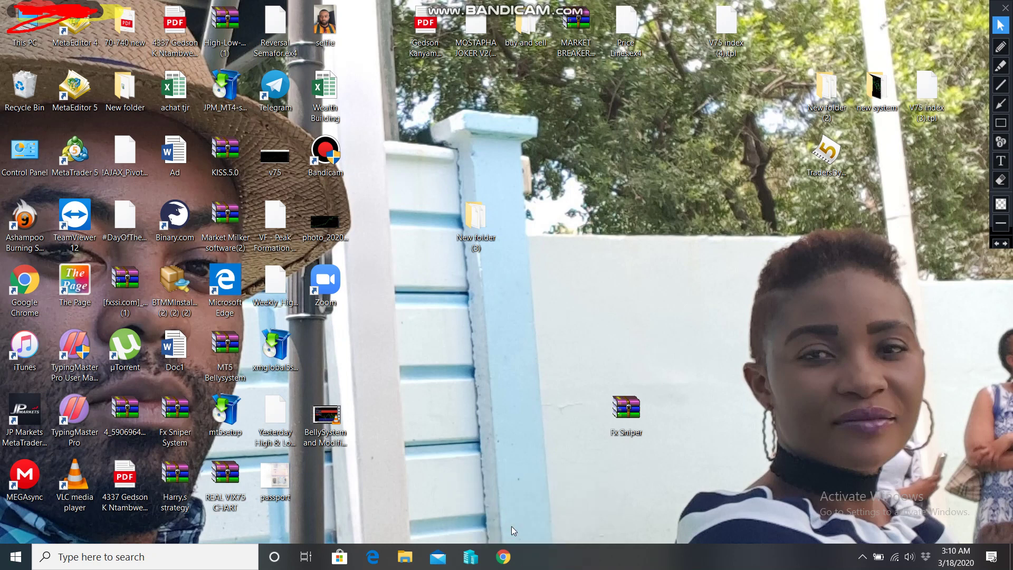
click(39, 403)
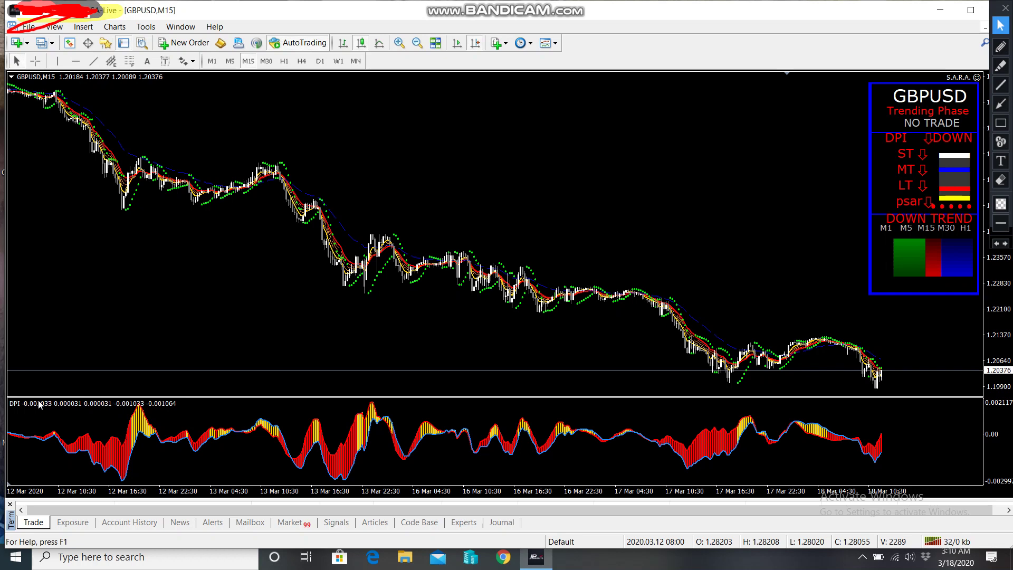
- Close the existing GBPUSD M15 chart and open a new GBPUSD chart in its place
click(984, 26)
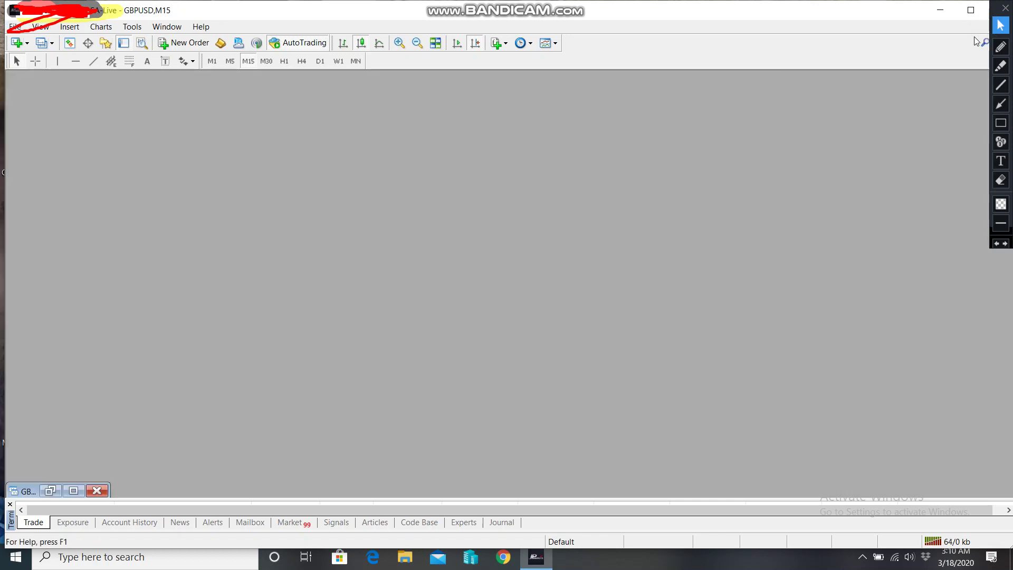
click(97, 491)
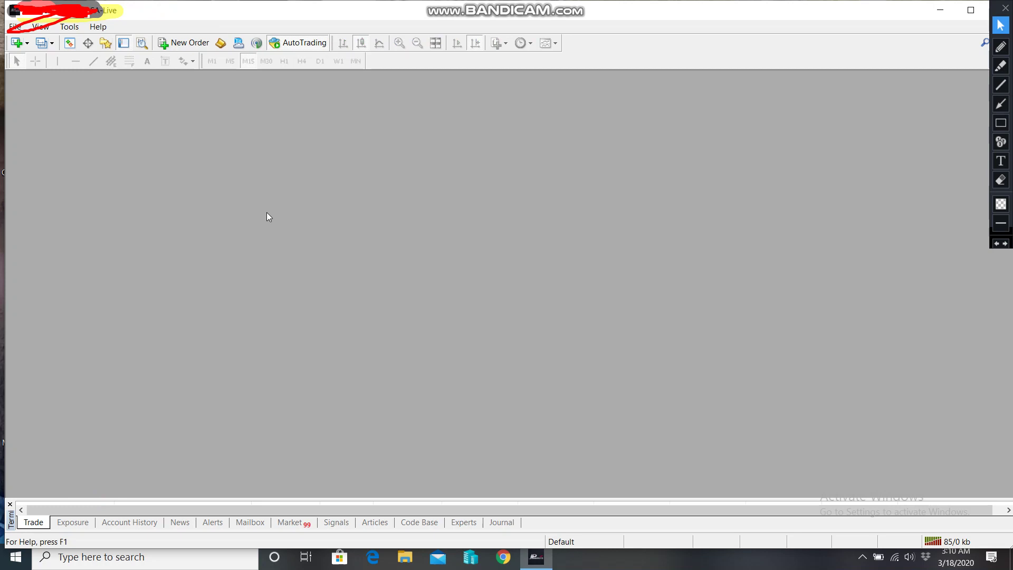
click(69, 42)
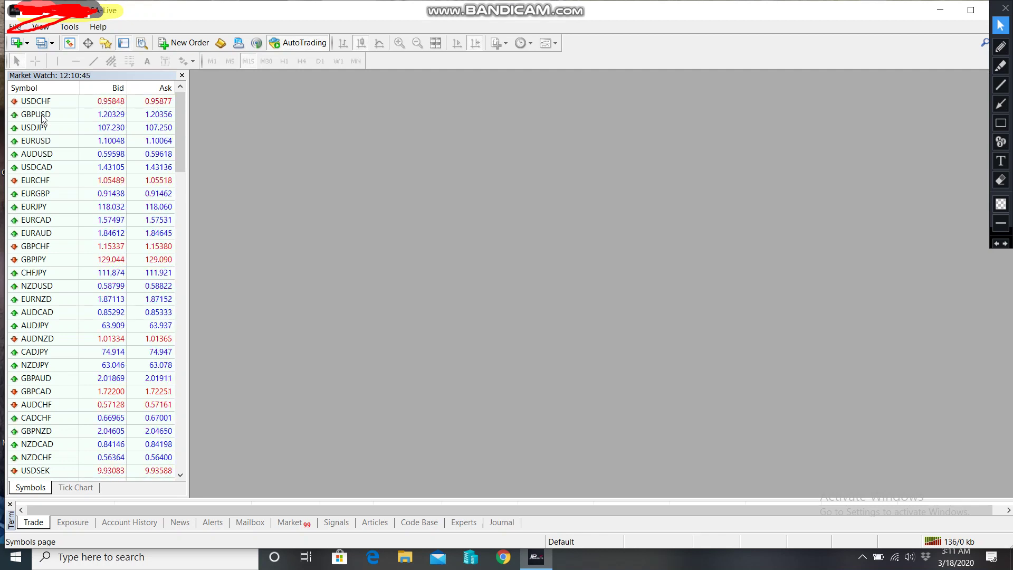
drag(43, 118, 346, 163)
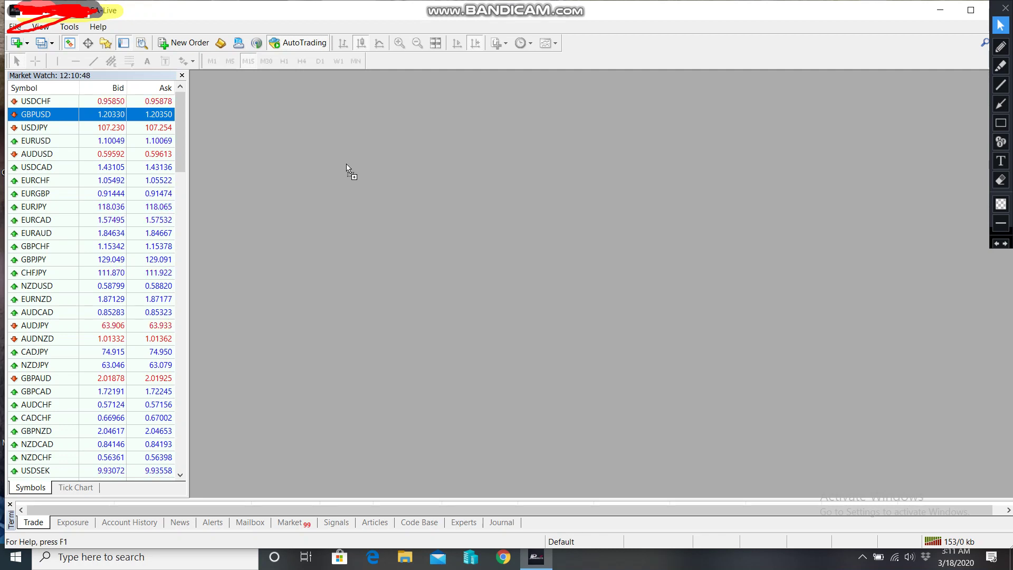
drag(347, 164, 346, 164)
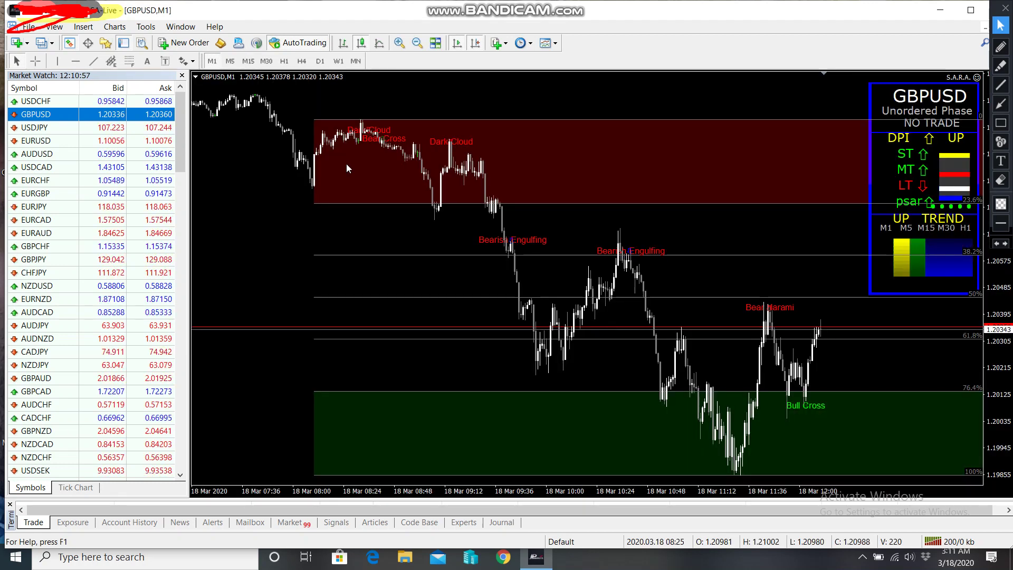
- Hide the Market Watch and adjust the GBPUSD M1 chart's zoom to view its coloured zones and candlestick pattern labels
click(398, 43)
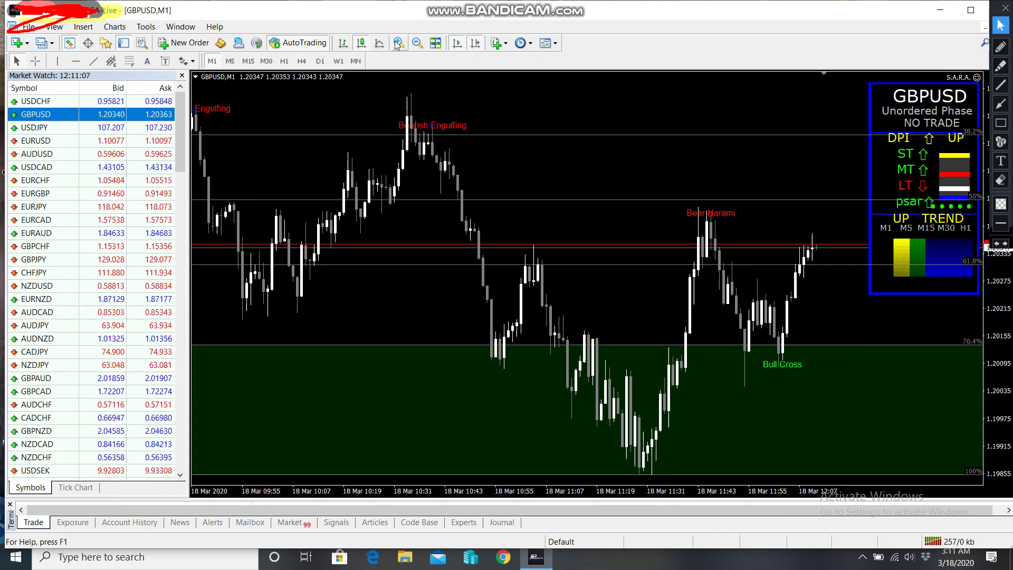
click(182, 76)
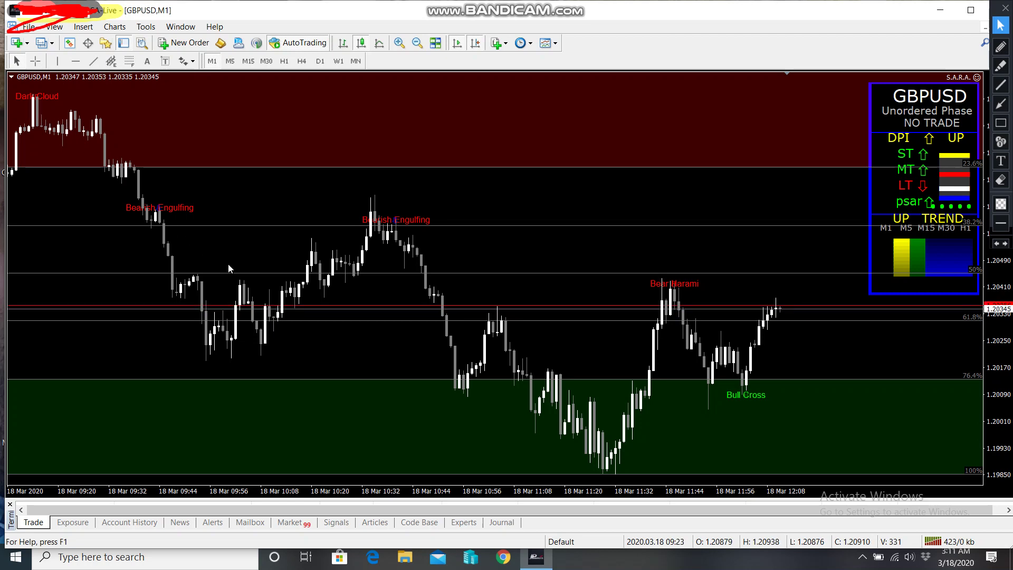
click(417, 43)
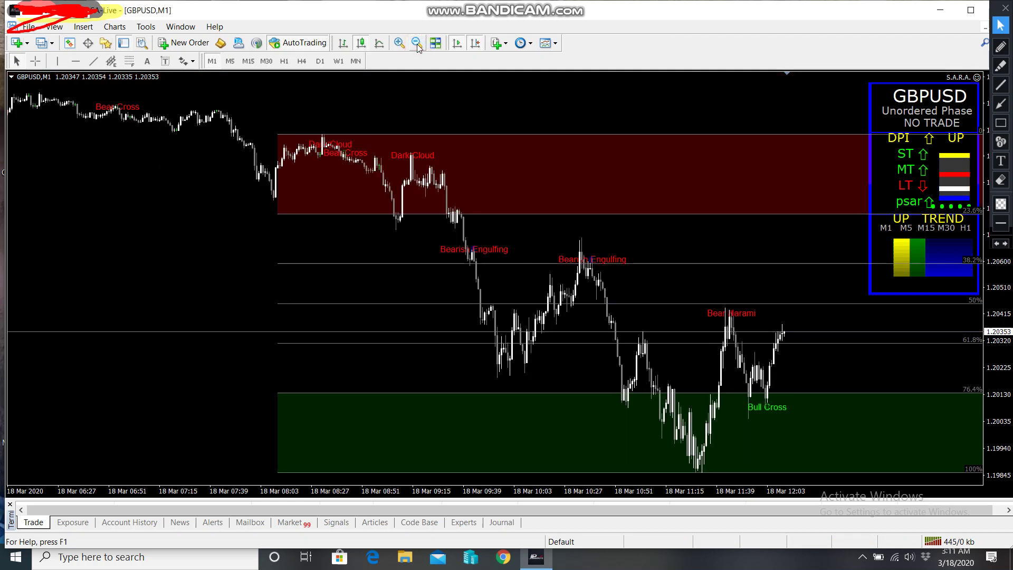